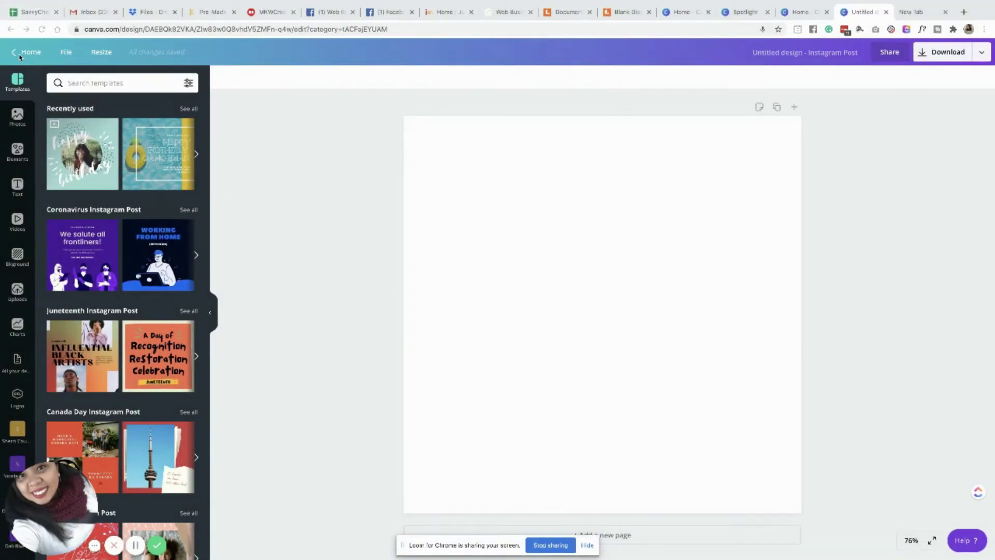
click(800, 12)
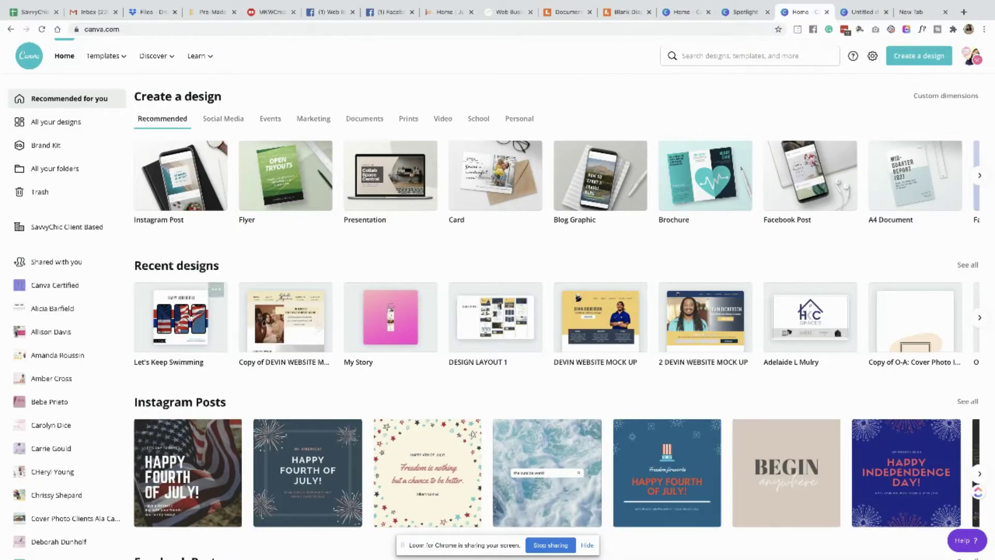
click(190, 317)
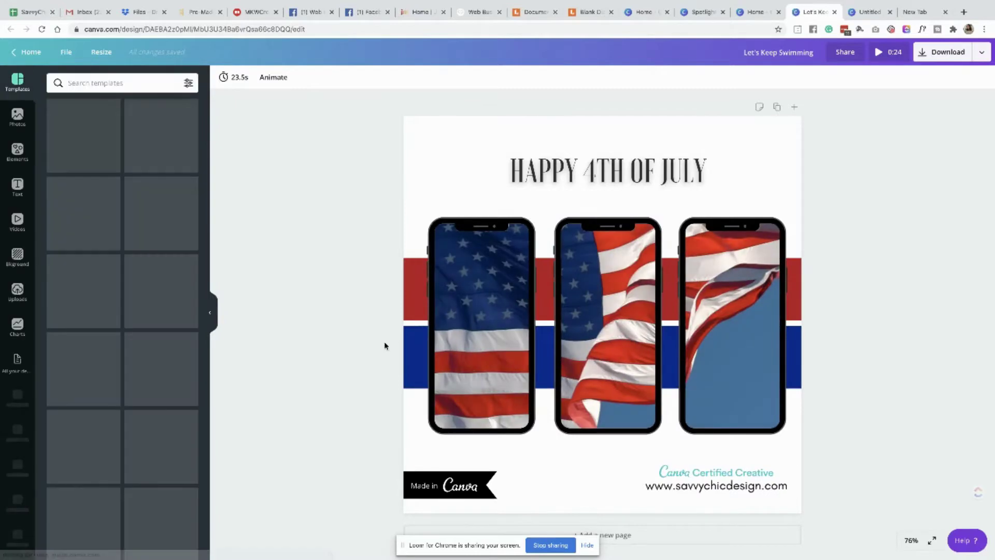
click(478, 326)
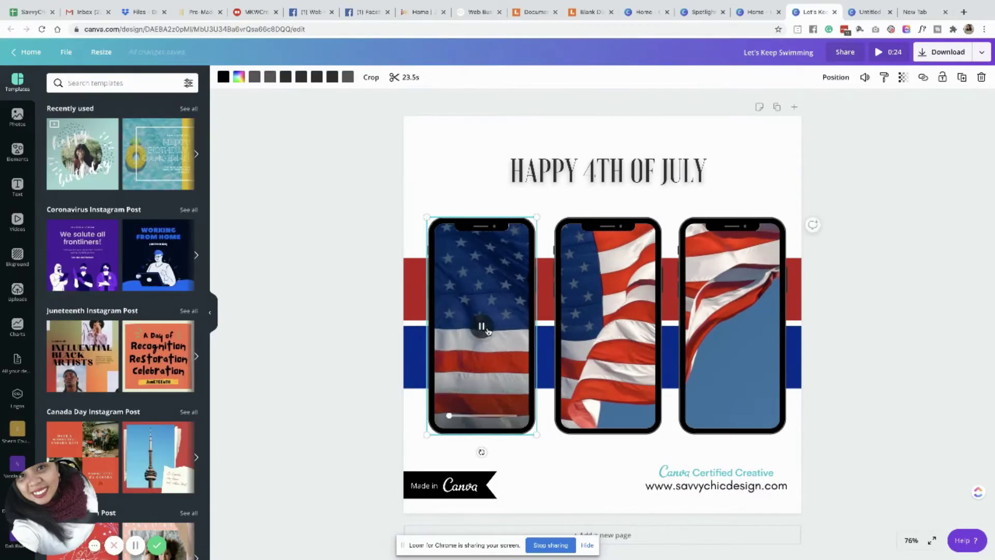
click(732, 327)
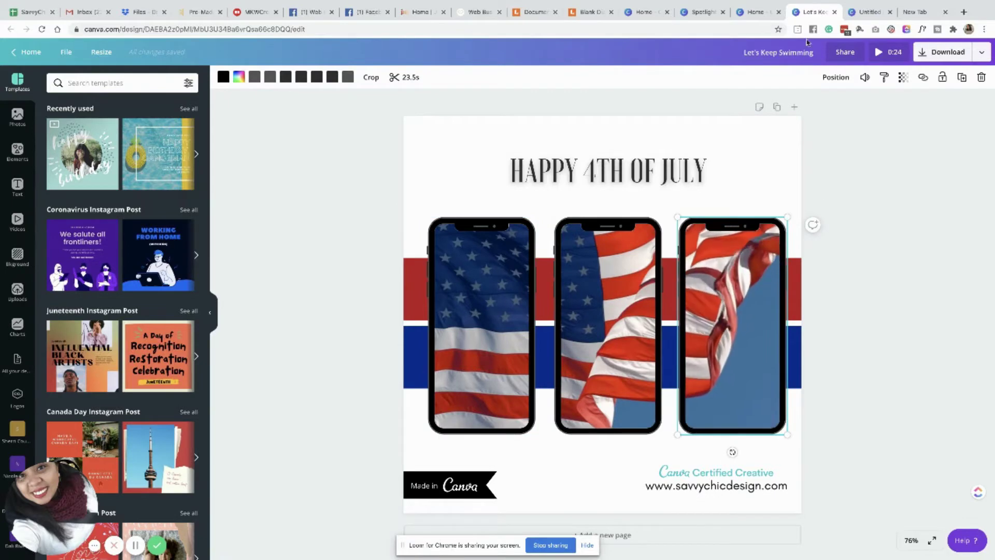
click(863, 12)
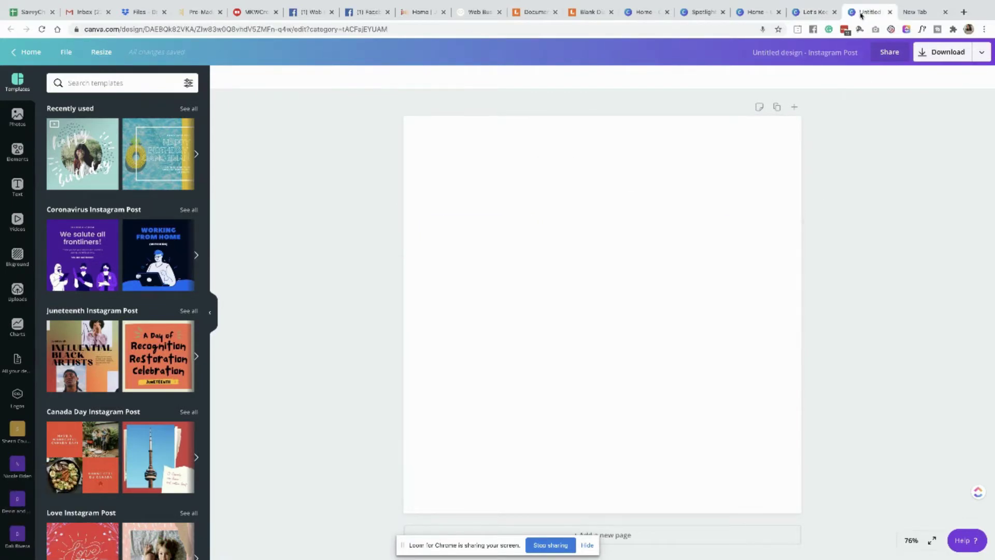
Step: Search the Elements library for 'phone' graphics
click(471, 212)
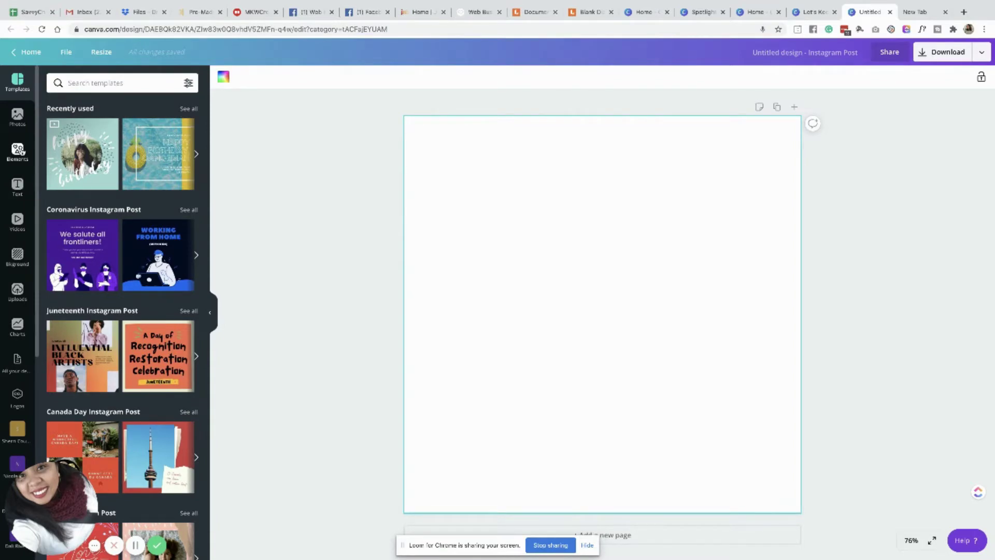
click(18, 151)
click(92, 84)
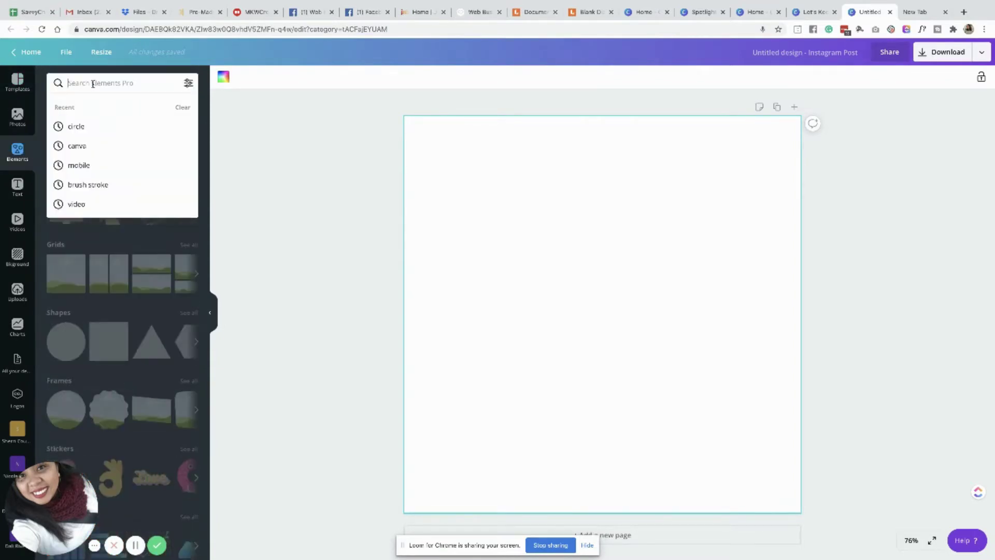
text(pho)
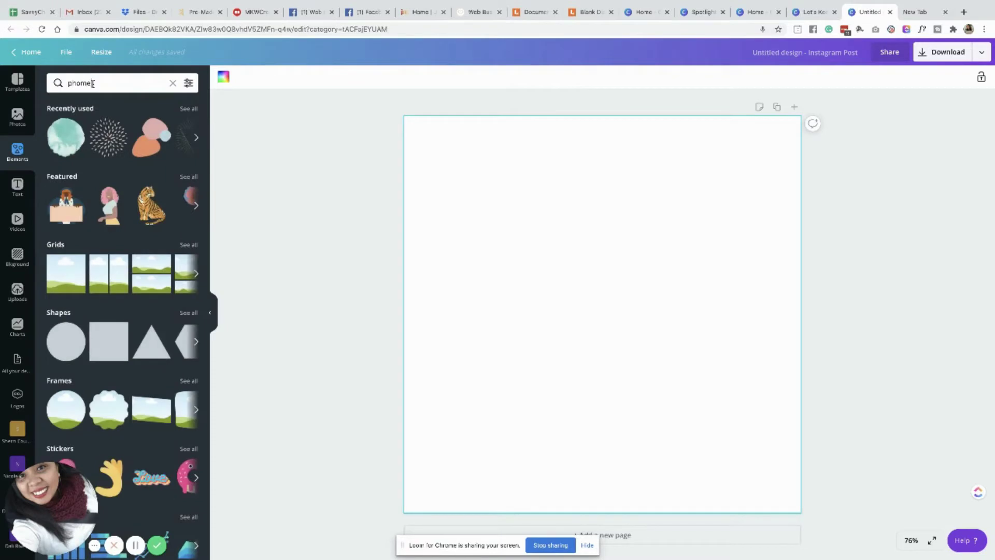
text(ne)
key(Return)
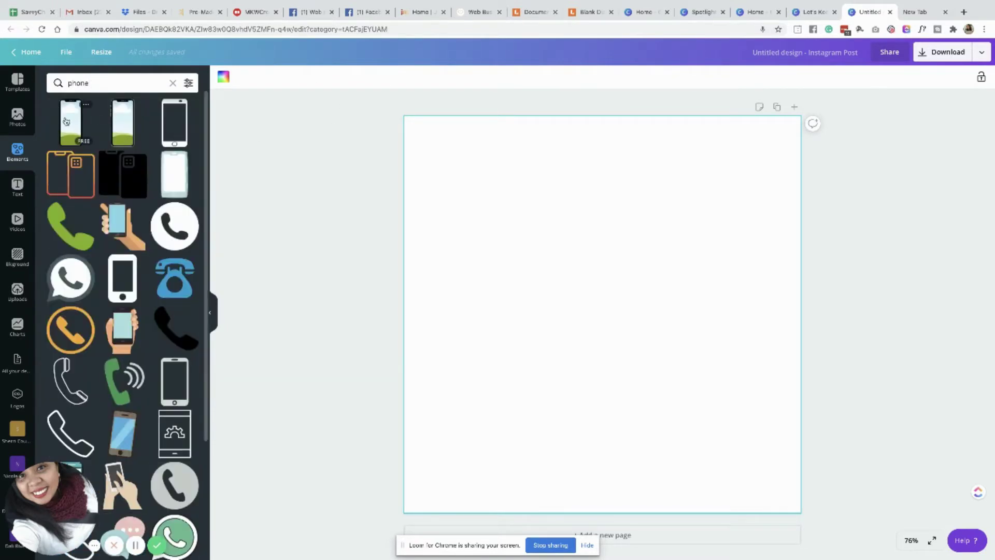
Step: Add the Phone Frame Rose Gold element, shift it left and enlarge it to most of the page height
click(86, 107)
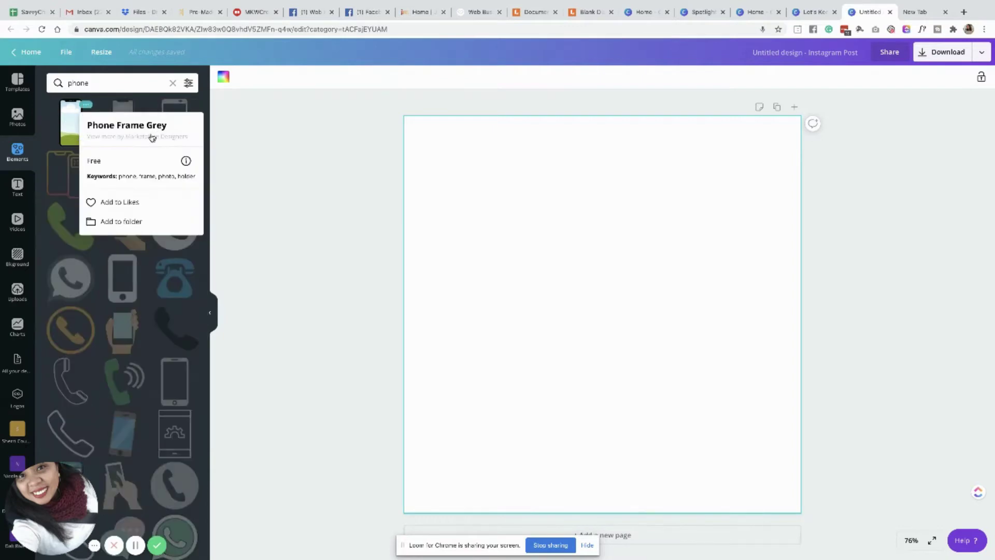
click(137, 109)
click(135, 105)
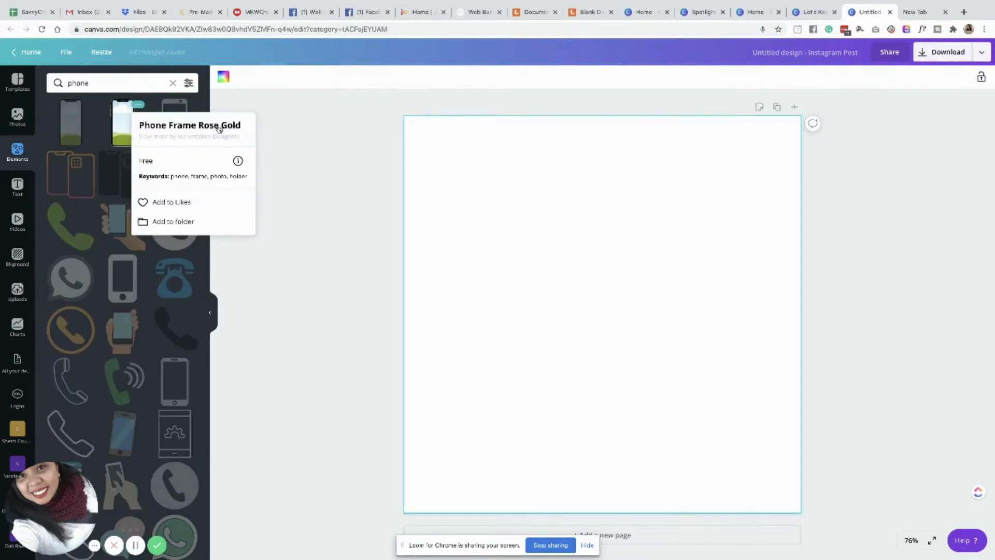
click(119, 134)
click(119, 133)
drag(615, 256, 425, 208)
drag(525, 381, 645, 428)
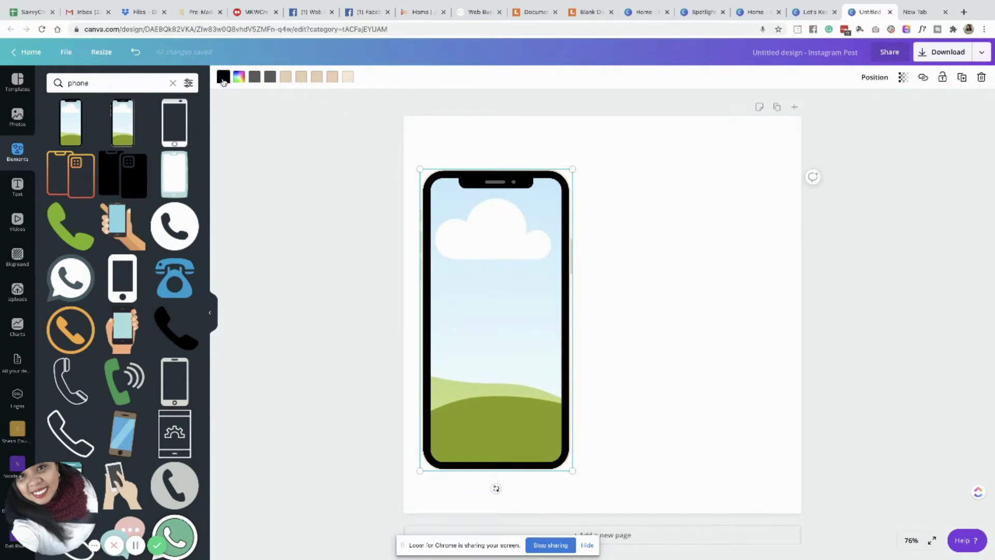
Step: Try beige, pink, peach and grey for the phone border, settling on black
click(223, 78)
click(109, 176)
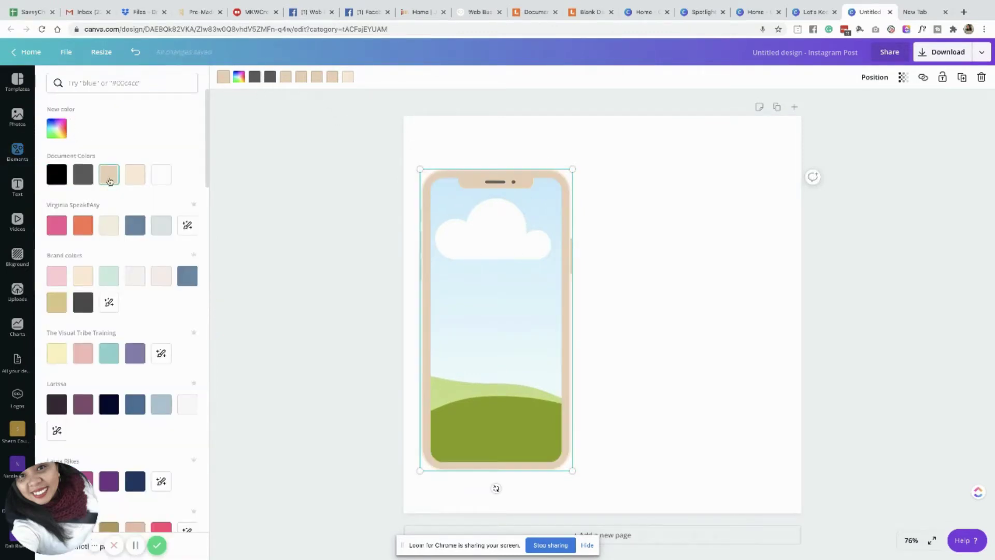
click(132, 178)
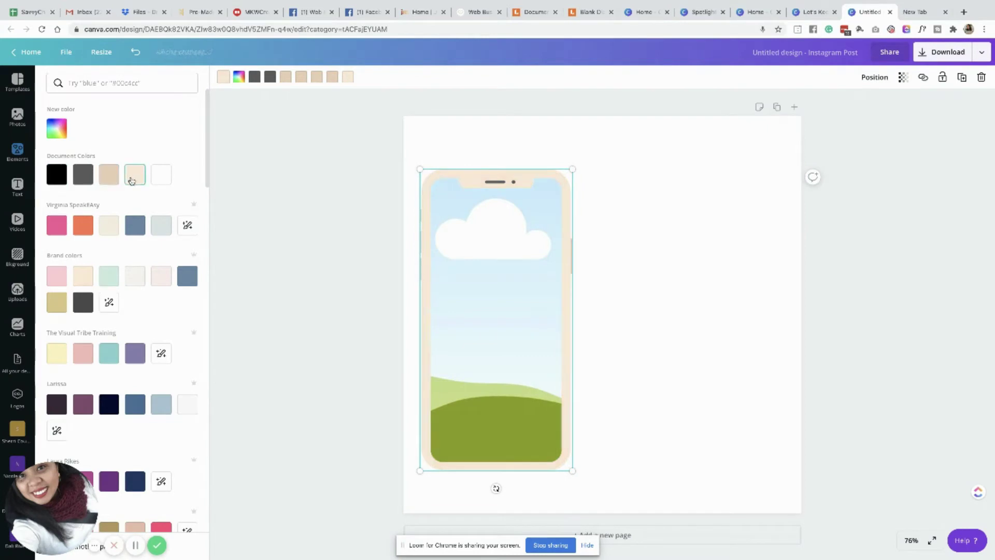
click(57, 225)
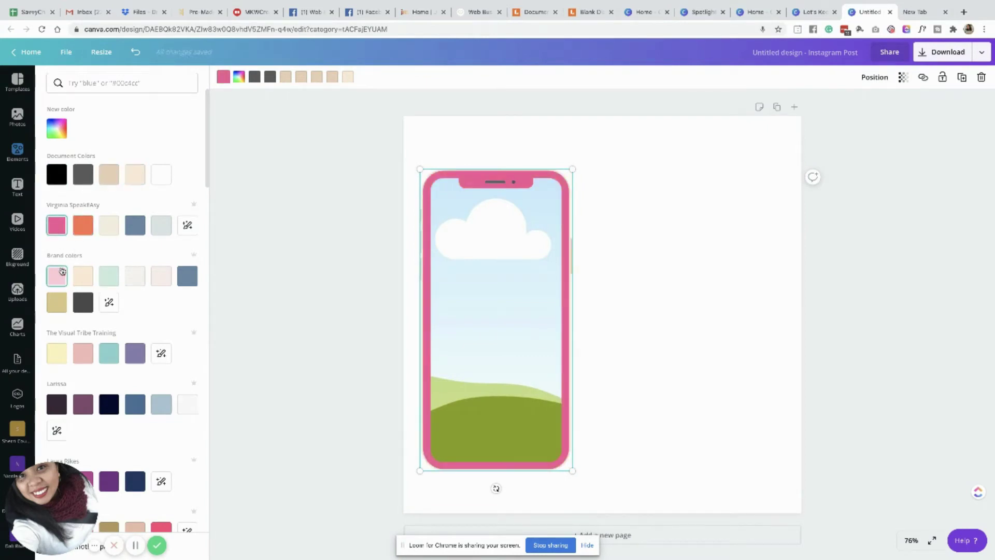
click(83, 280)
click(107, 172)
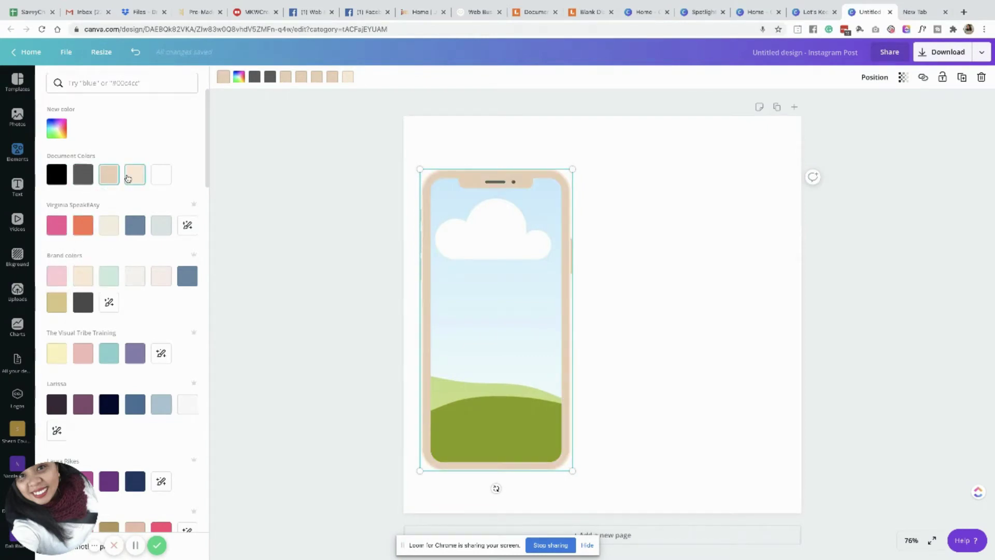
click(134, 175)
click(86, 179)
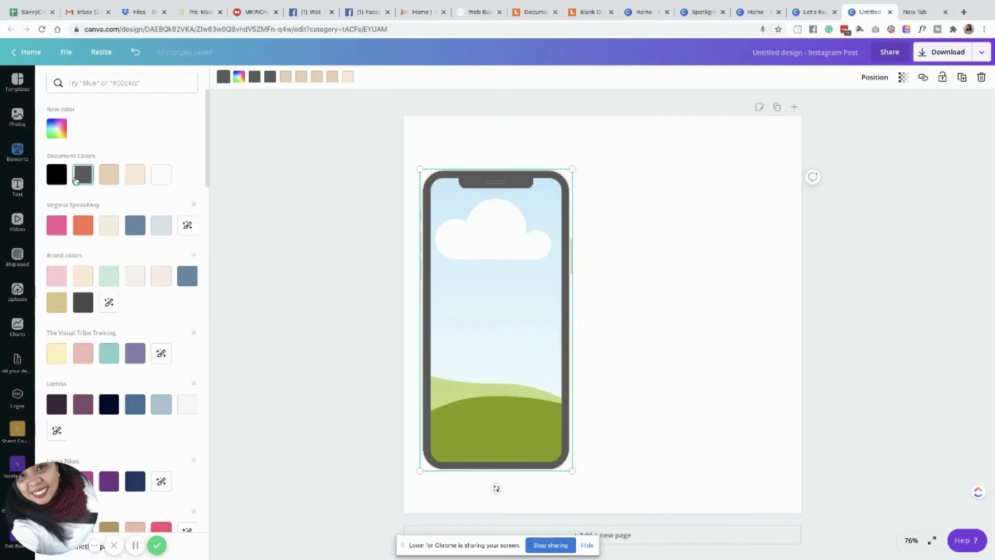
click(57, 178)
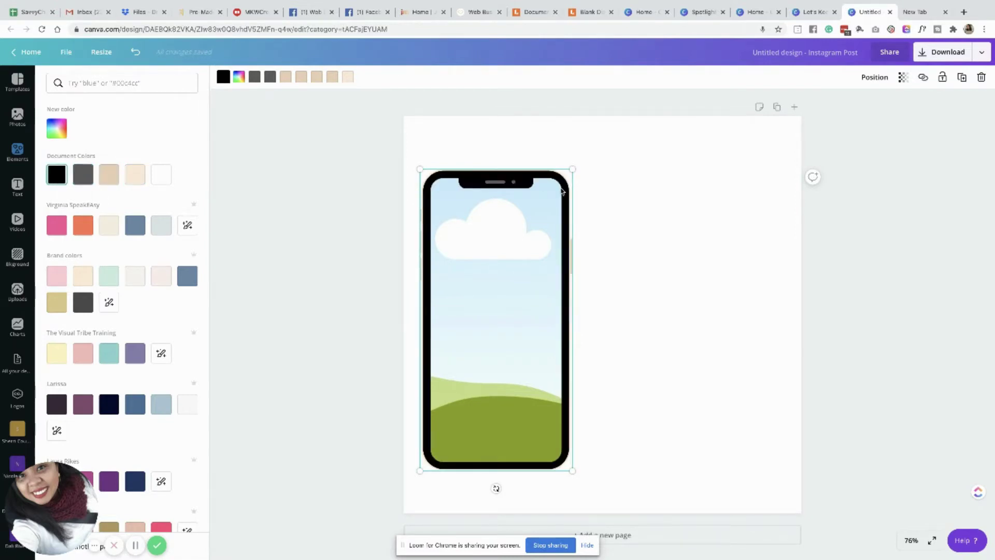
Step: Shrink the phone frame slightly, move it up, and delete a stray pasted circle
drag(569, 171, 551, 199)
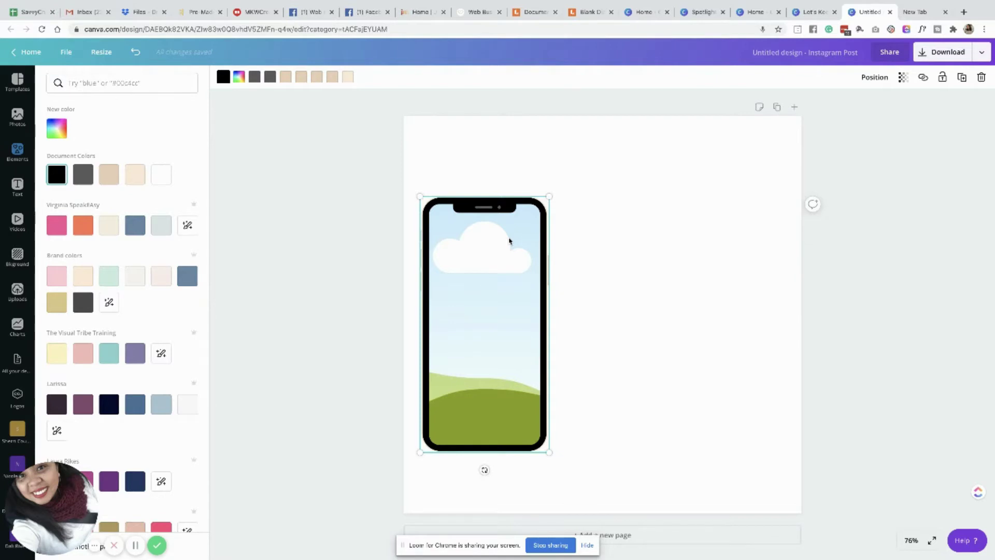
key(c)
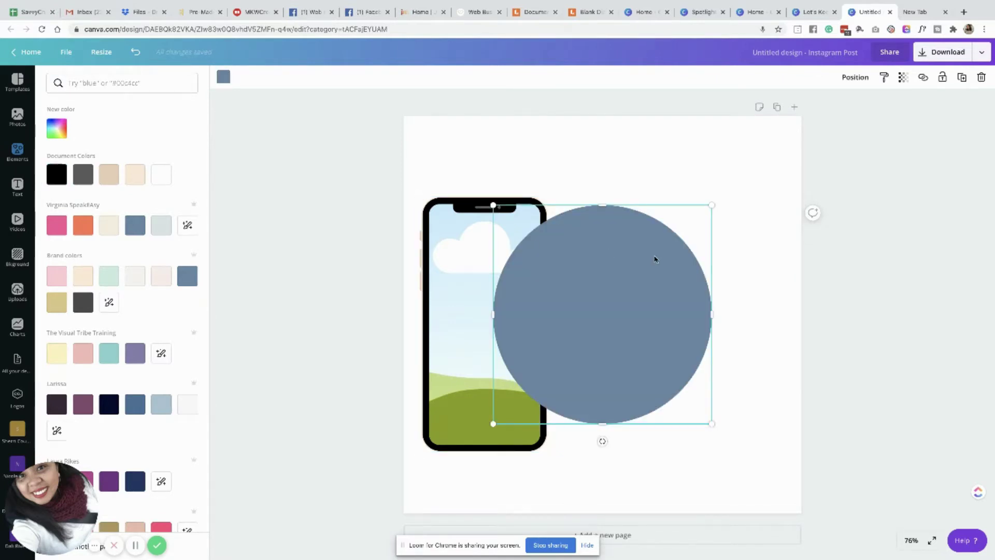
key(Delete)
click(468, 259)
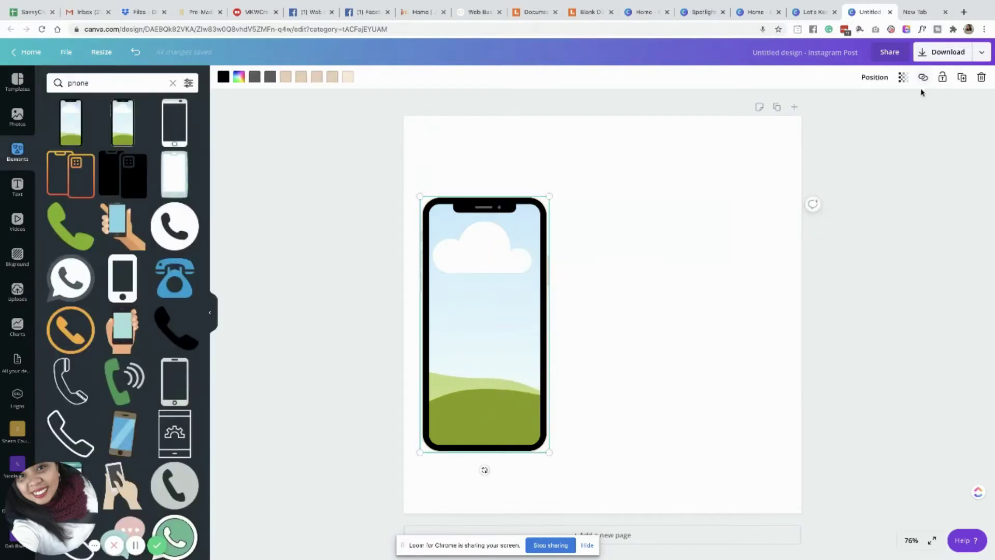
Step: Duplicate the phone frame twice and line the copies up to its right
click(962, 77)
drag(559, 225, 635, 237)
click(963, 77)
drag(656, 271, 787, 261)
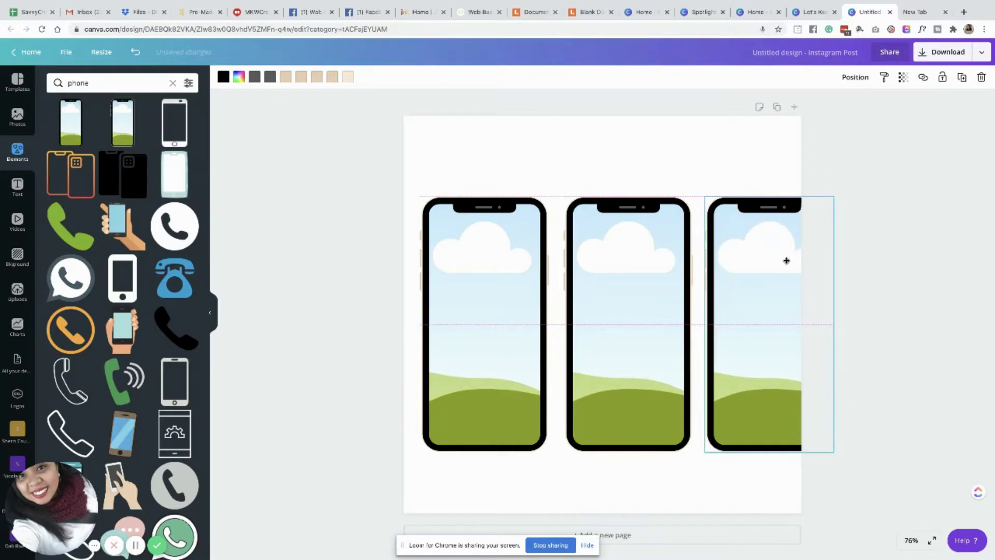
Step: Shrink all three phones together to fit the page, then ungroup them
drag(395, 213, 940, 440)
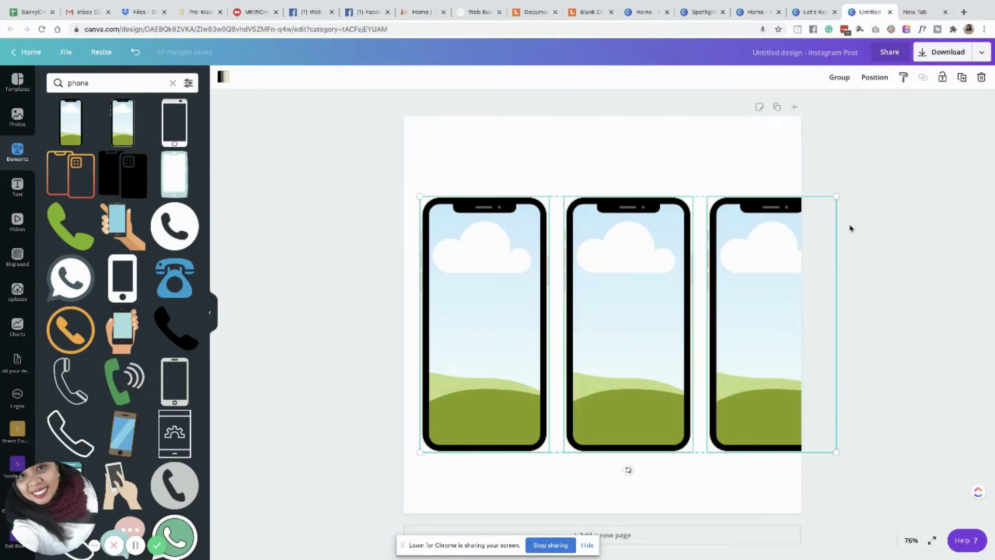
drag(840, 196, 777, 208)
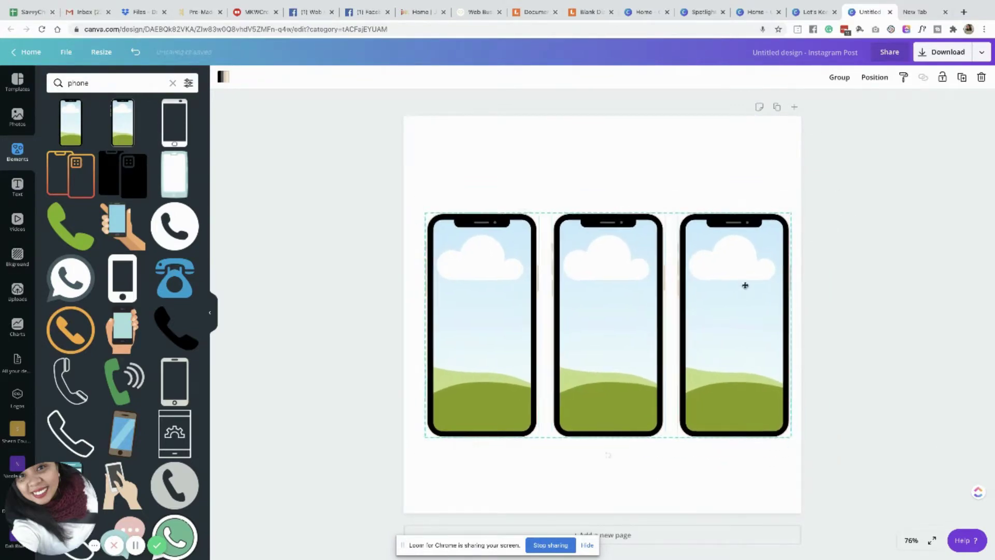
click(906, 274)
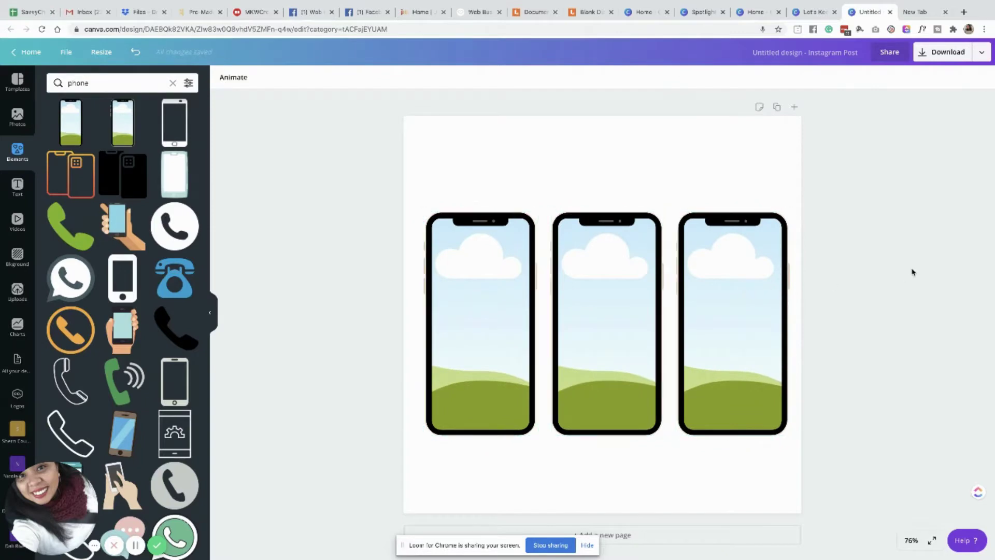
click(505, 296)
click(606, 298)
click(831, 300)
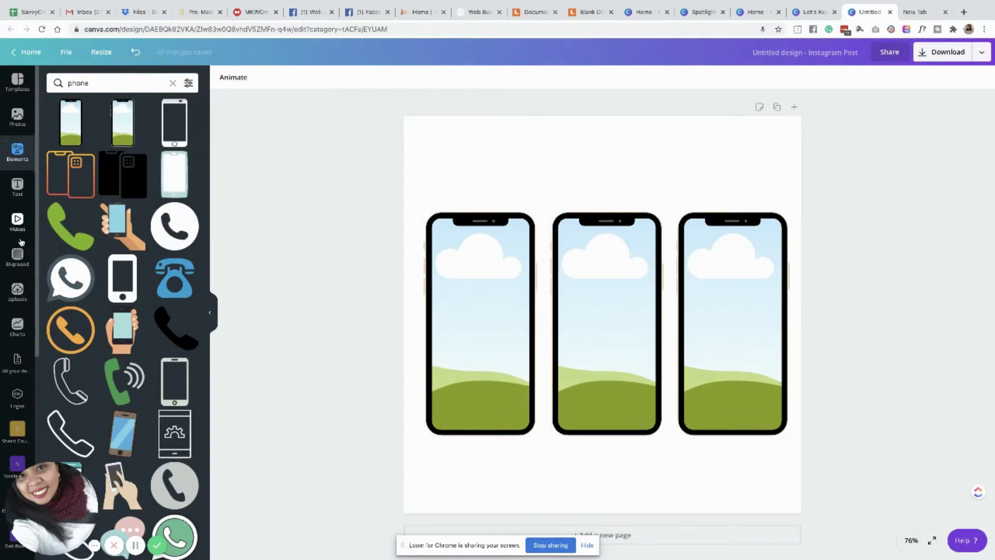
Step: Browse the stock videos, add the underwater diving clip, then undo it
click(18, 222)
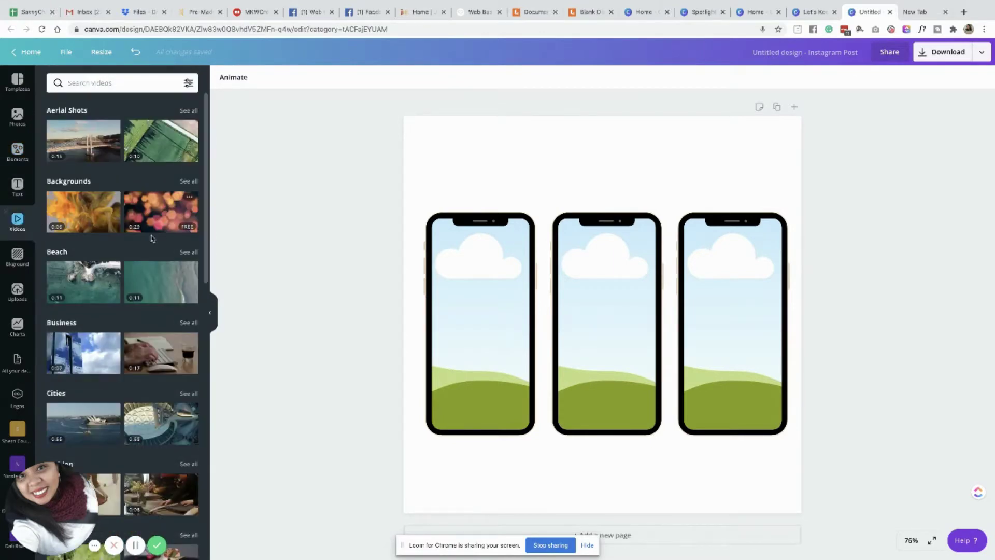
scroll(141, 239, down, 10)
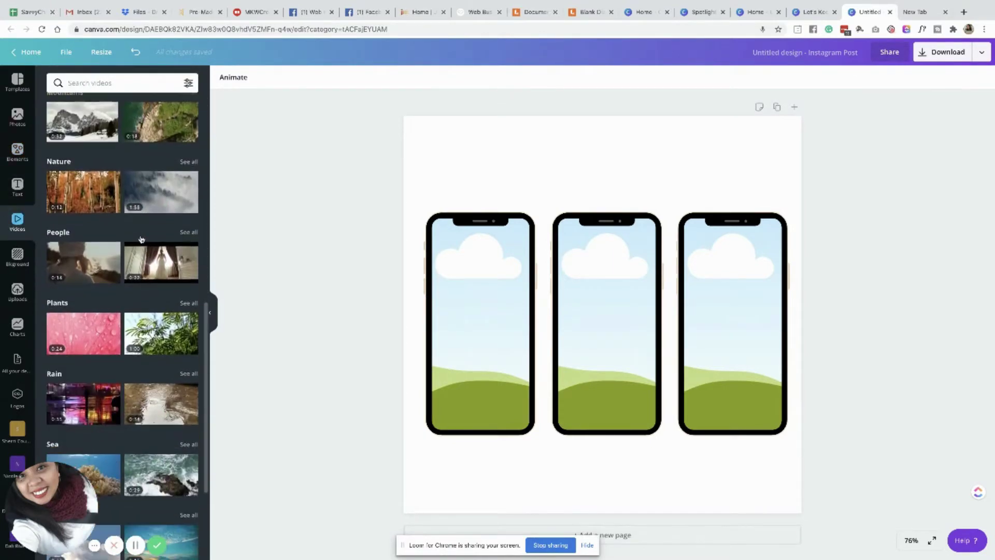
scroll(141, 239, down, 6)
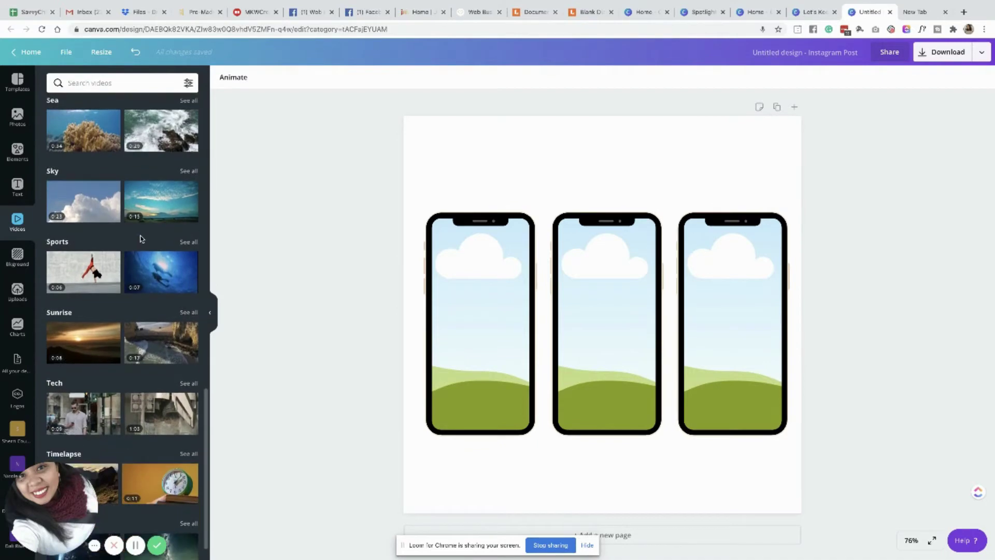
scroll(140, 238, down, 1)
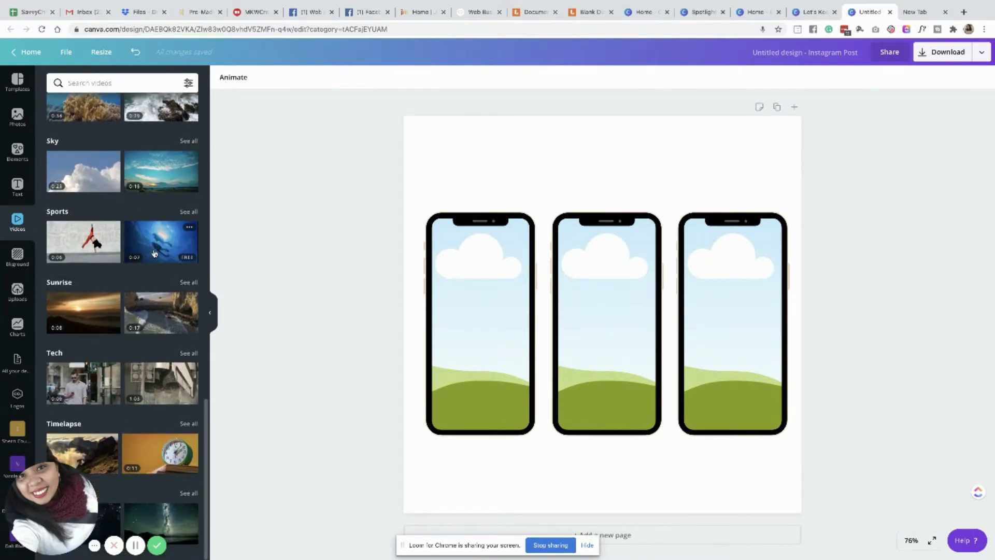
click(154, 254)
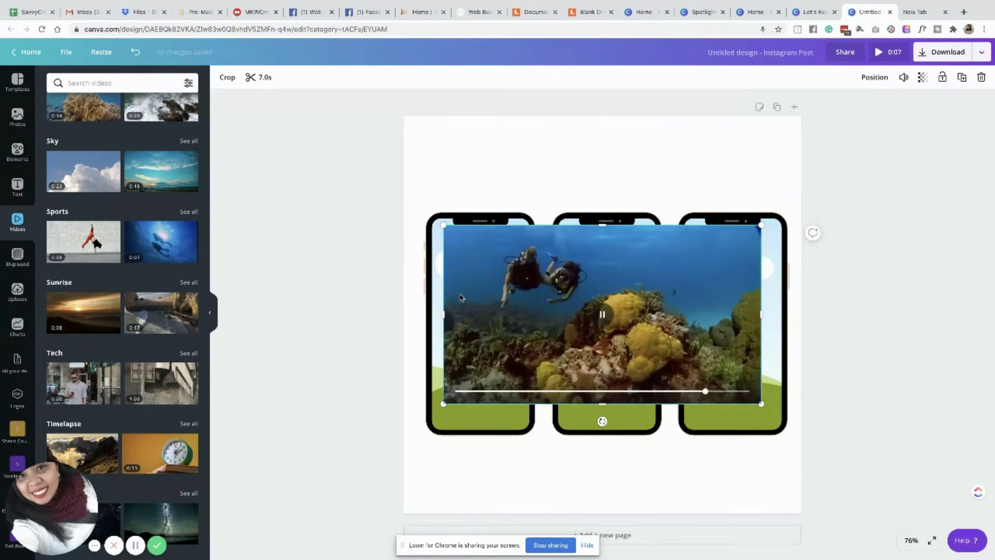
key(ctrl+z)
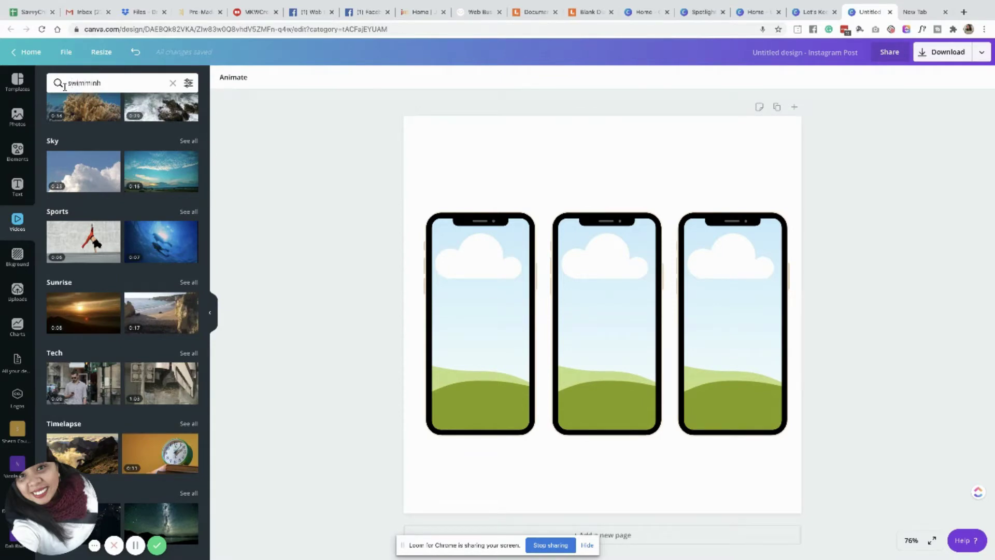
Step: Search the videos for 'swimming' and scroll through the results
text(g)
key(Return)
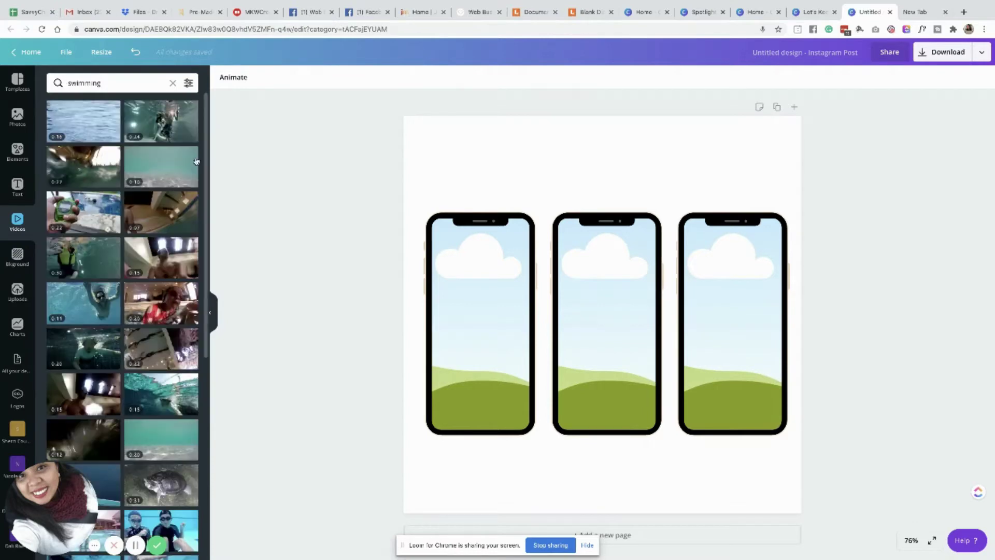
scroll(129, 273, down, 4)
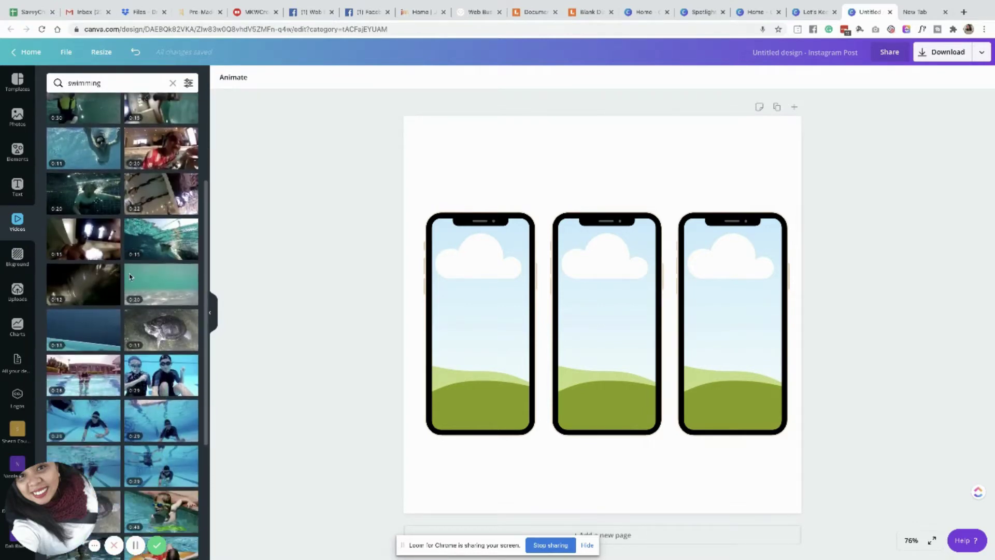
scroll(129, 276, down, 10)
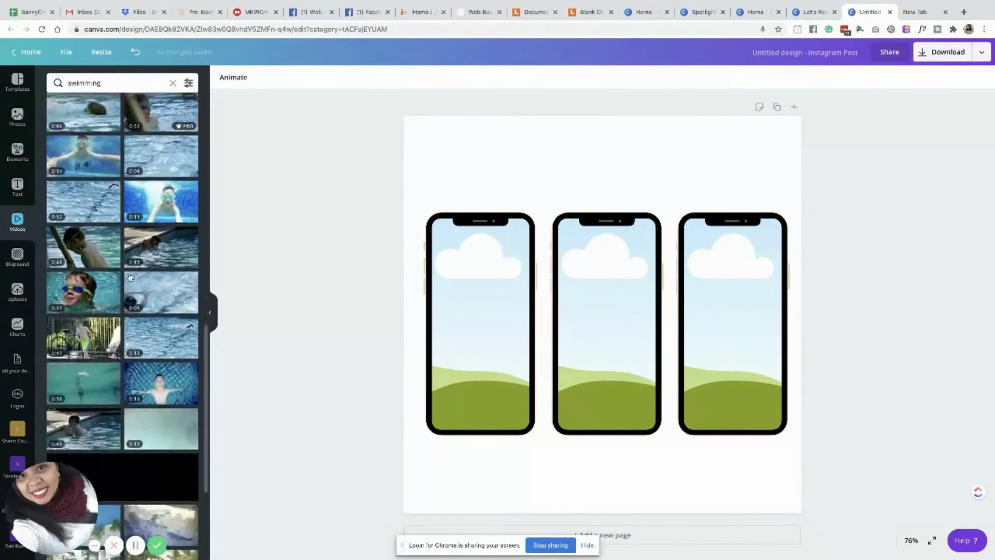
scroll(129, 276, down, 10)
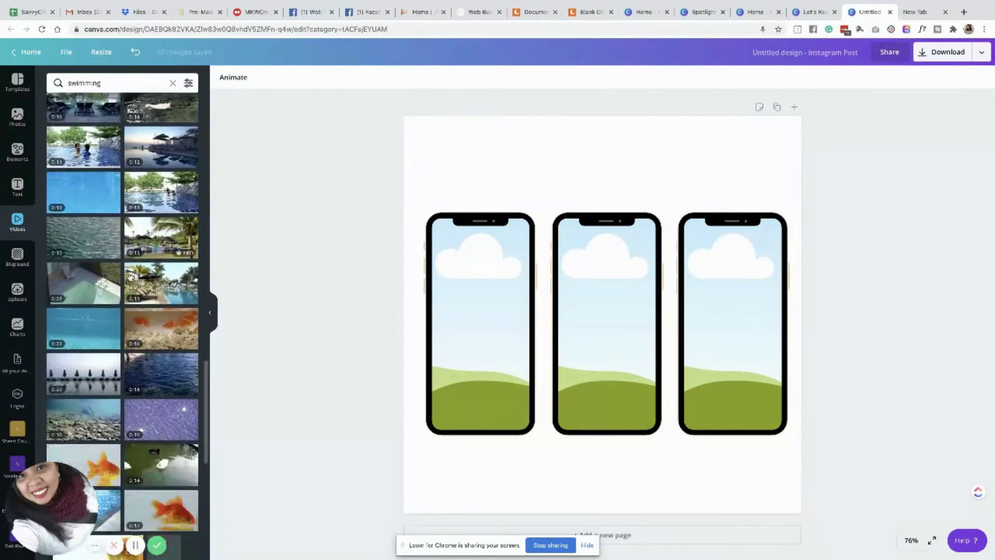
scroll(130, 276, down, 7)
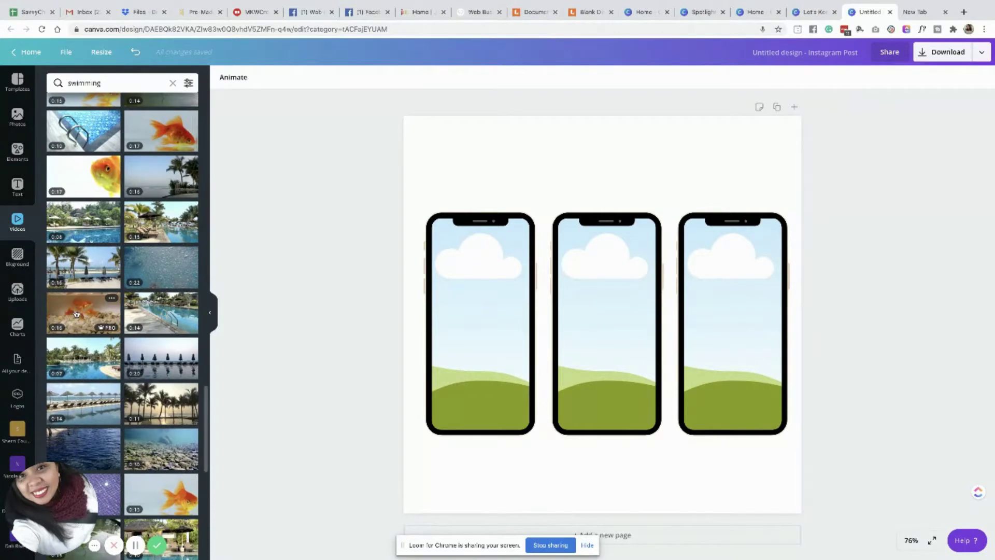
scroll(168, 236, down, 6)
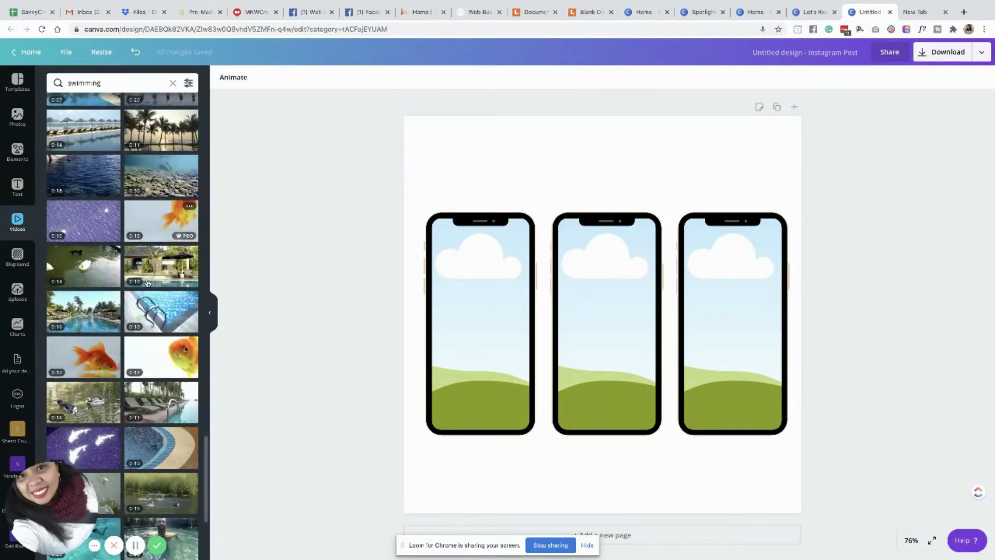
scroll(147, 283, down, 8)
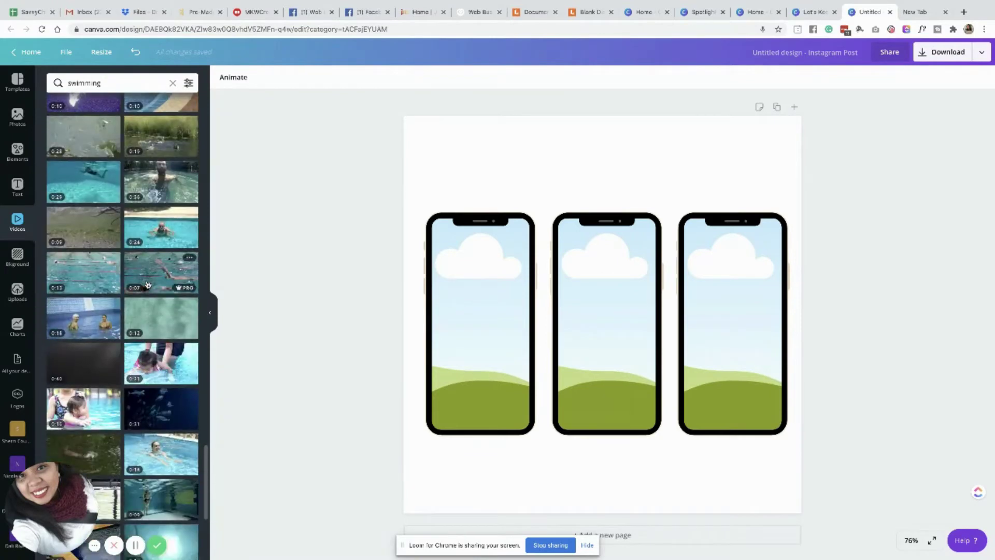
scroll(147, 284, down, 3)
scroll(100, 297, up, 6)
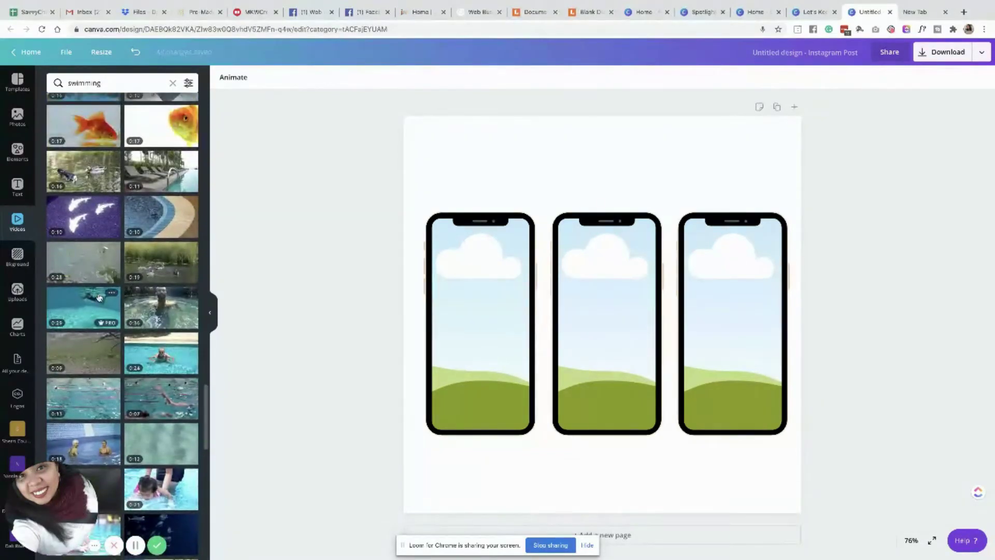
scroll(100, 298, down, 4)
scroll(100, 303, down, 8)
scroll(100, 302, down, 7)
scroll(100, 302, down, 6)
scroll(99, 302, down, 7)
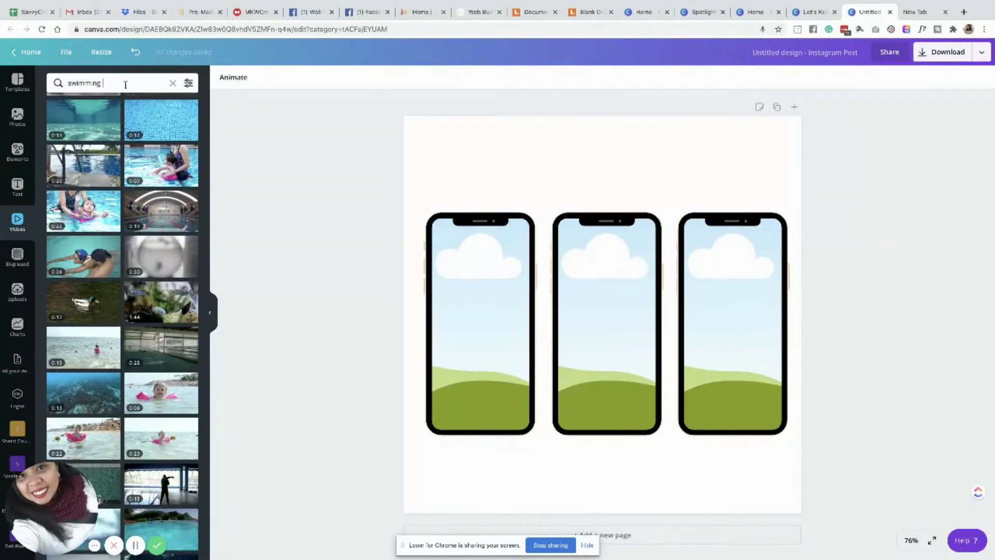
Step: Search 'swimming turtle', add the turtle clip, and try placing it in the middle phone before undoing
text(e)
key(Return)
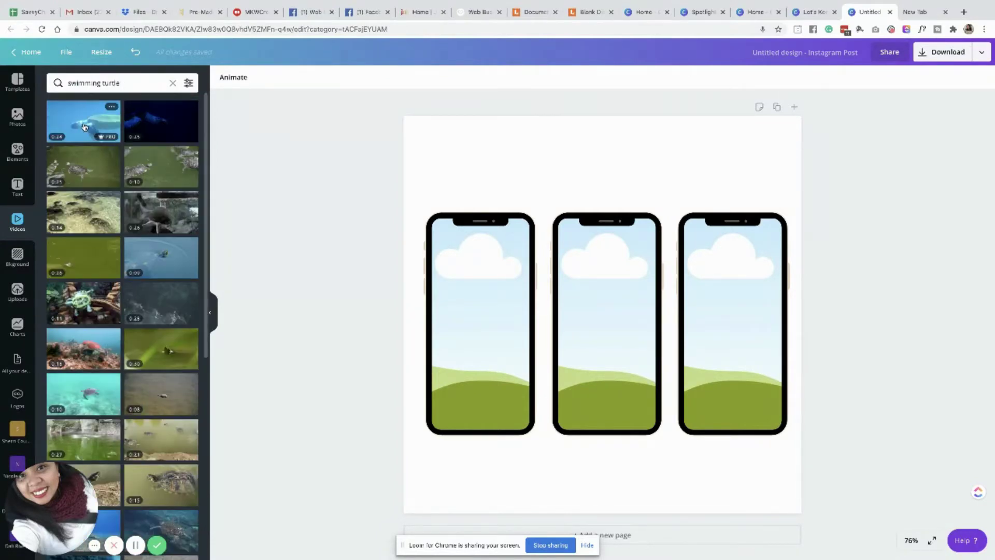
click(85, 126)
click(71, 395)
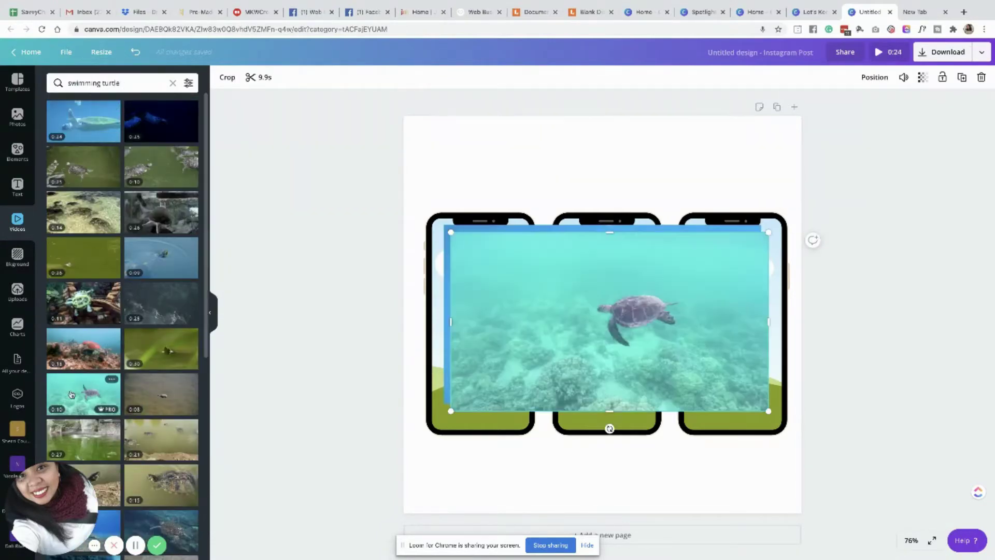
key(Delete)
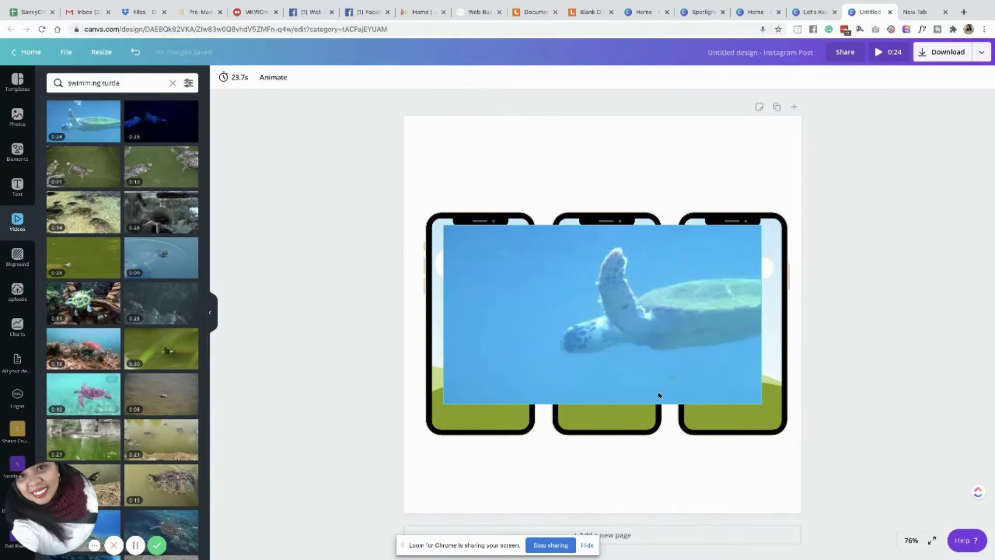
drag(654, 345, 638, 254)
click(612, 292)
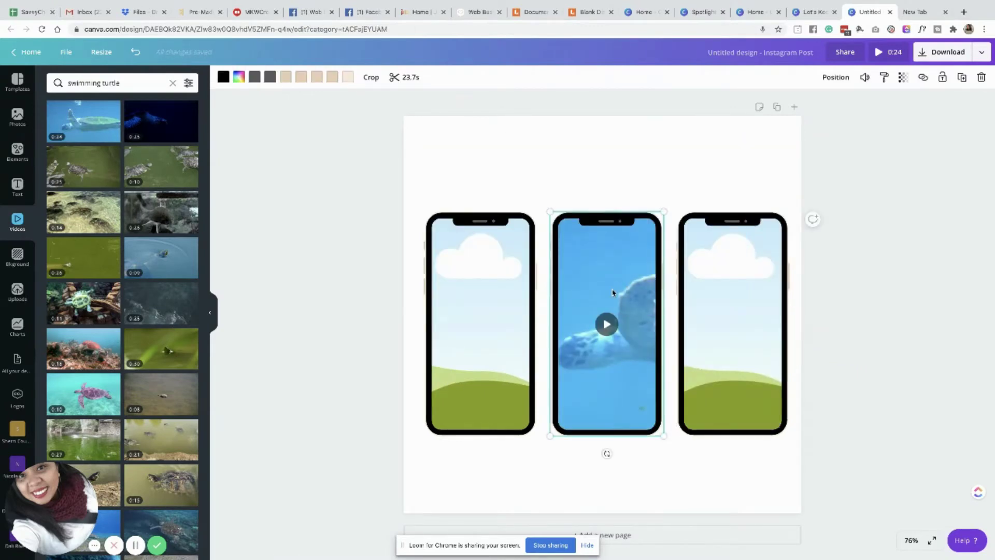
key(ctrl+z)
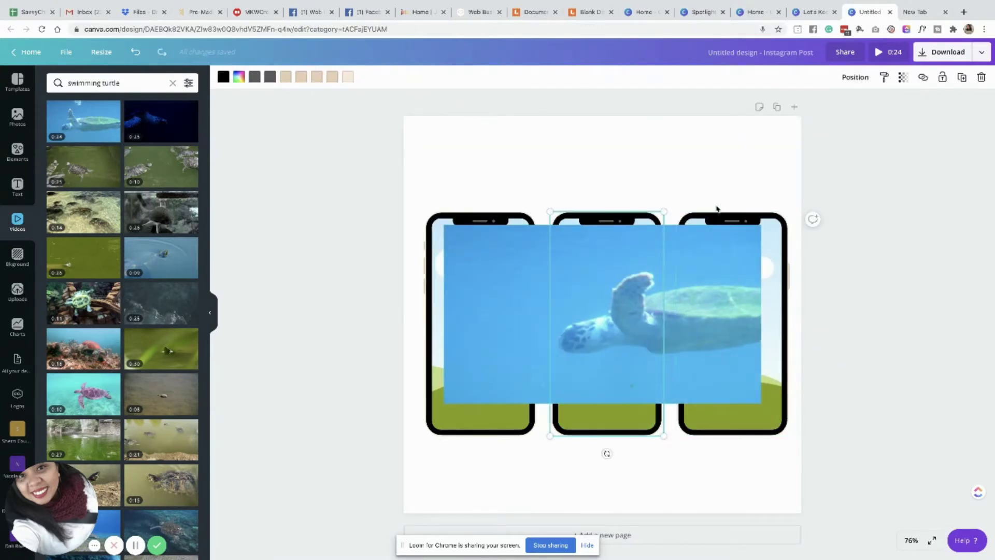
click(715, 210)
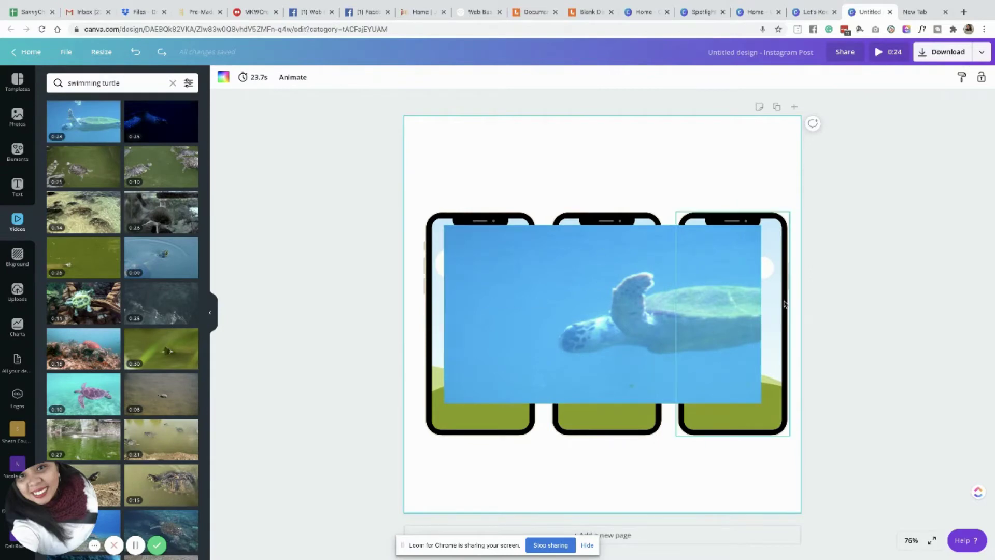
drag(598, 259, 626, 351)
key(ctrl+z)
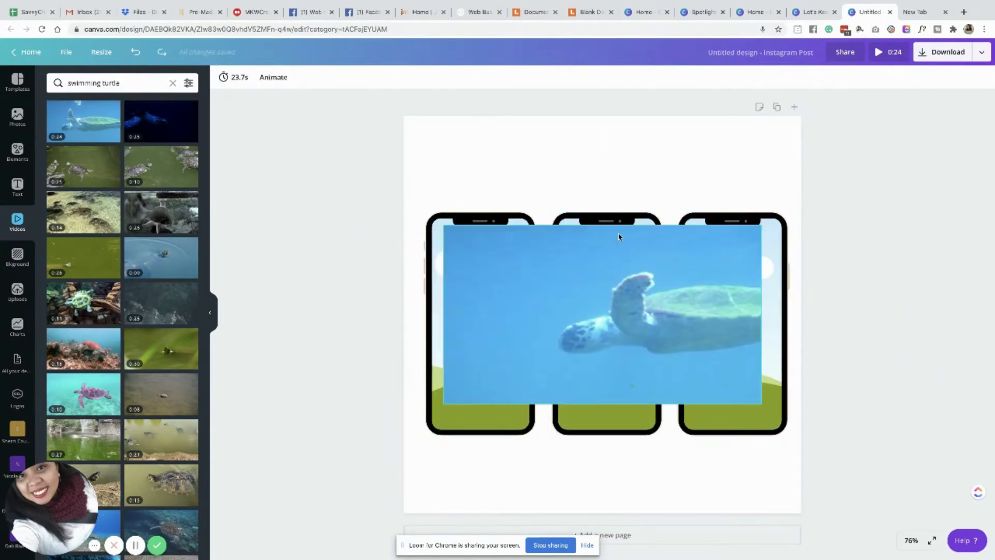
Step: Move the turtle video to the phones' top-left and stretch it across the page width
click(943, 78)
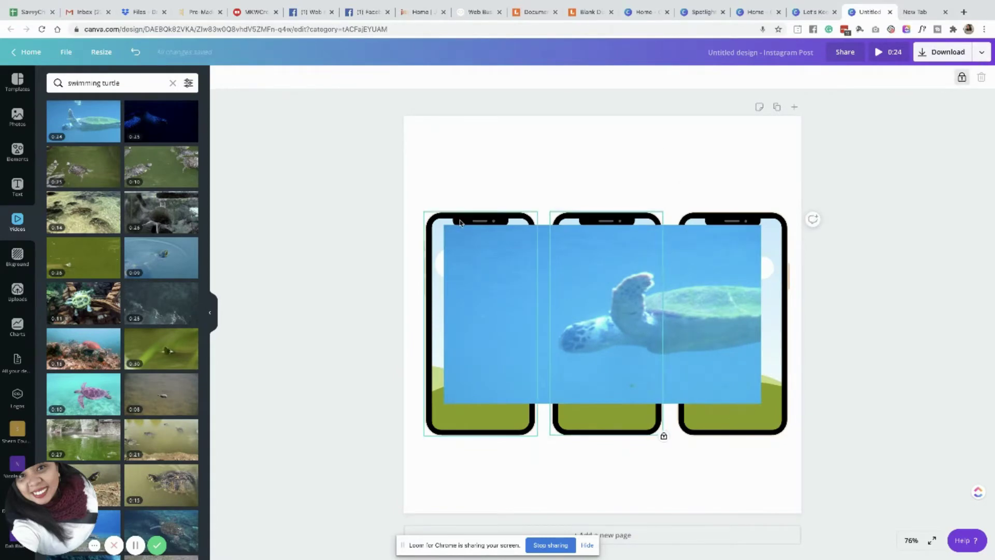
click(759, 213)
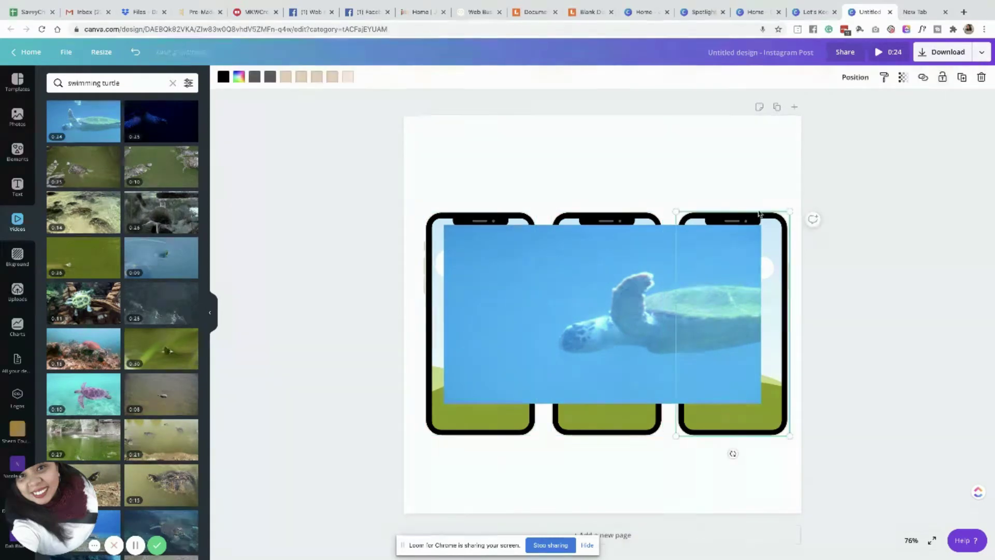
drag(603, 311, 586, 298)
mouse_move(746, 390)
mouse_down()
mouse_move(806, 449)
mouse_move(741, 396)
mouse_up()
Step: Resize and reposition the turtle video over the phones, partly off the left edge
click(957, 337)
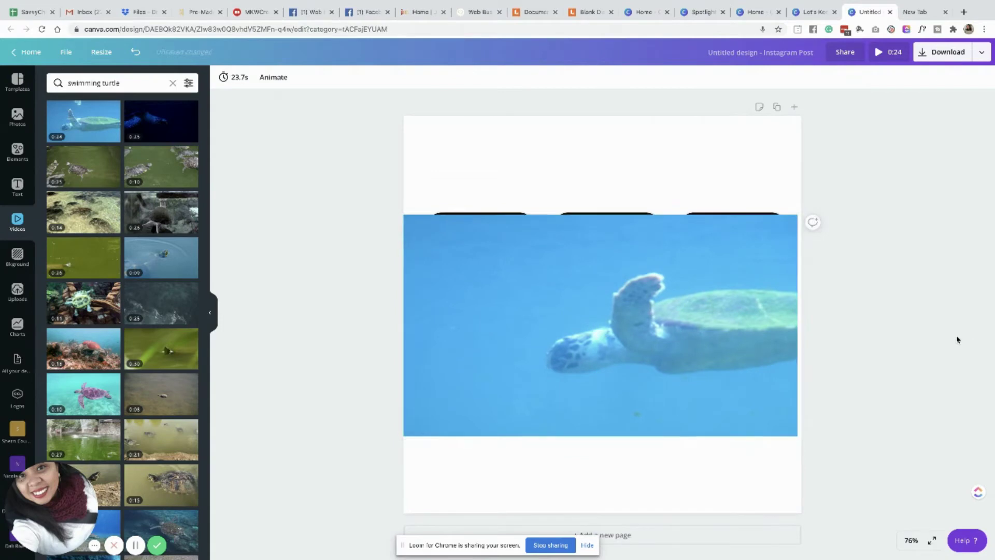
click(645, 350)
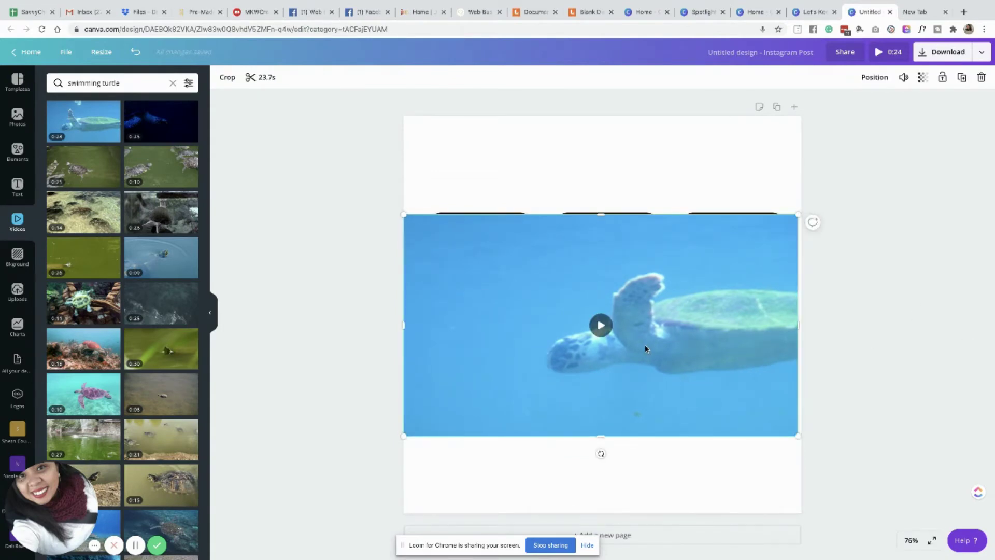
drag(403, 215, 473, 255)
drag(600, 322, 560, 288)
drag(755, 395, 791, 444)
drag(764, 382, 744, 380)
drag(684, 319, 550, 313)
Step: Unlock the right phone frame and crop the turtle video to fill its screen
click(772, 220)
click(960, 78)
double_click(720, 328)
click(892, 326)
click(730, 324)
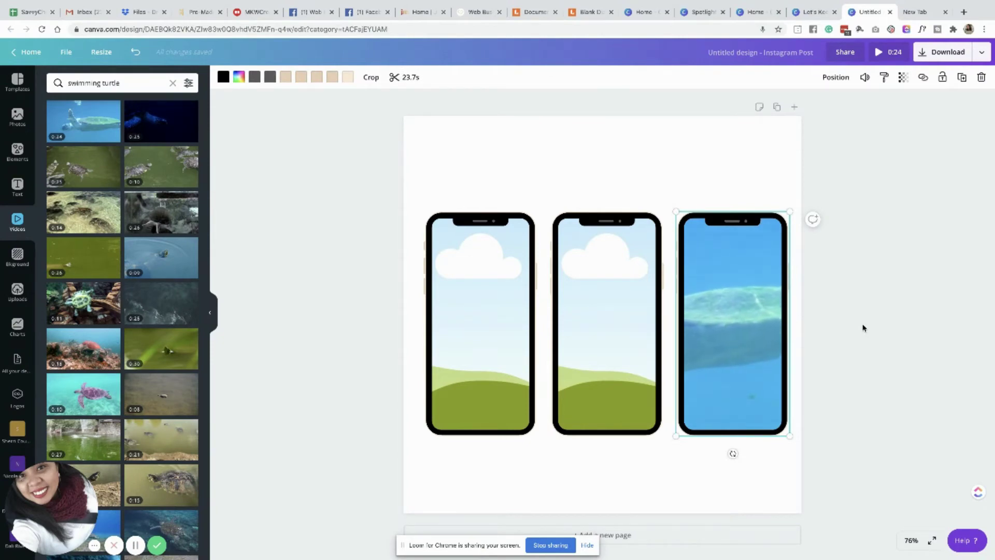
Step: Unlock the middle phone and drop the turtle clip into its screen
drag(83, 121, 435, 331)
click(589, 261)
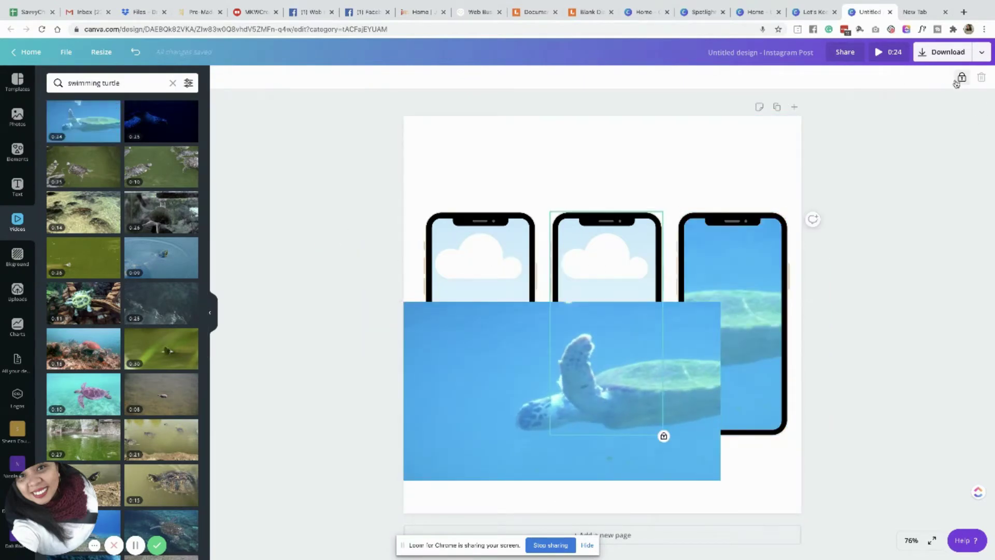
click(959, 79)
drag(521, 462, 614, 355)
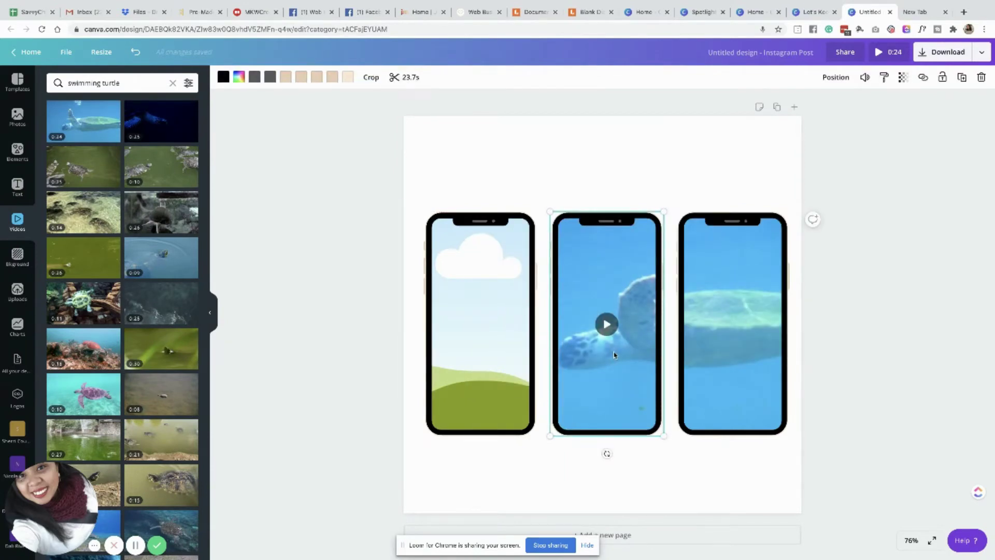
click(609, 334)
click(786, 358)
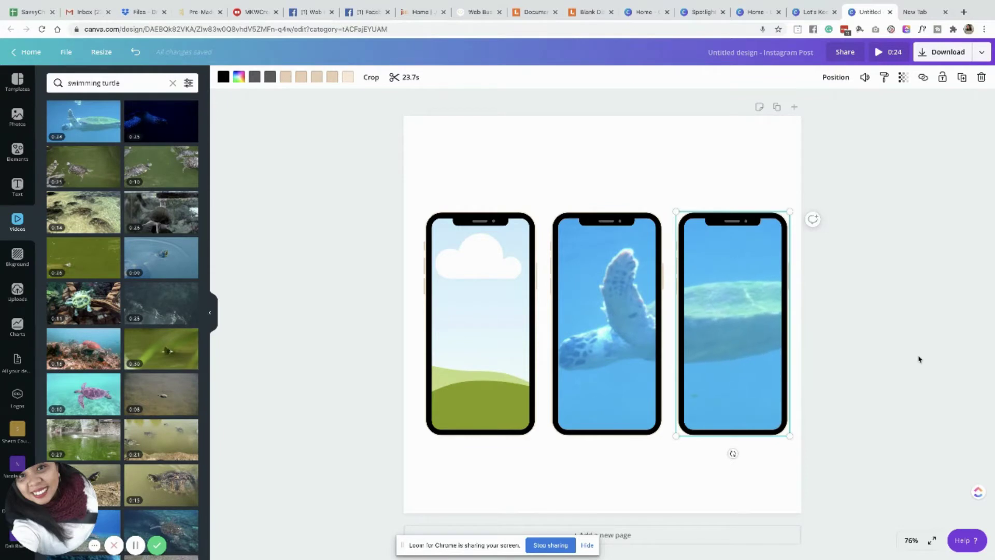
Step: Unlock the left phone, drop in the turtle clip, and shift its framing inside the screen
click(492, 336)
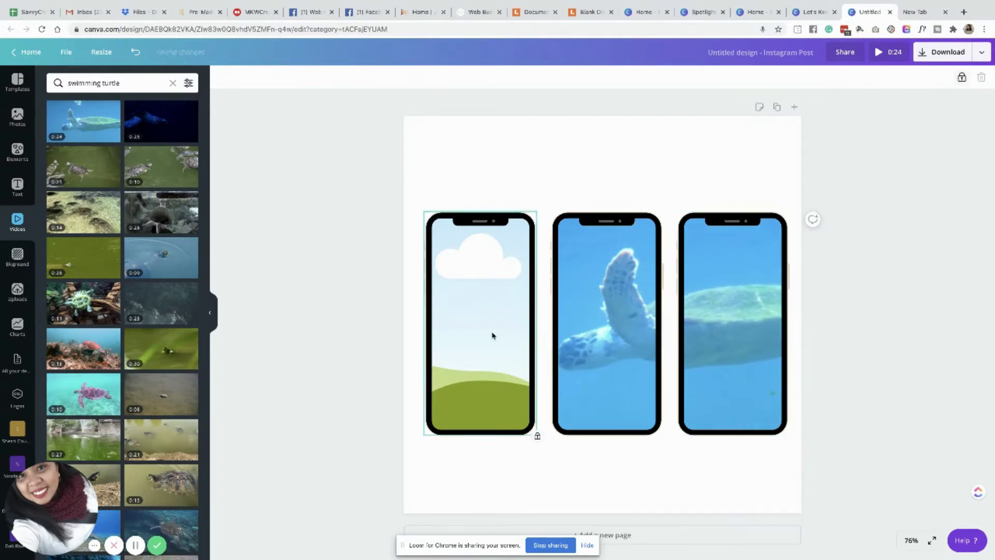
click(962, 78)
drag(83, 121, 451, 290)
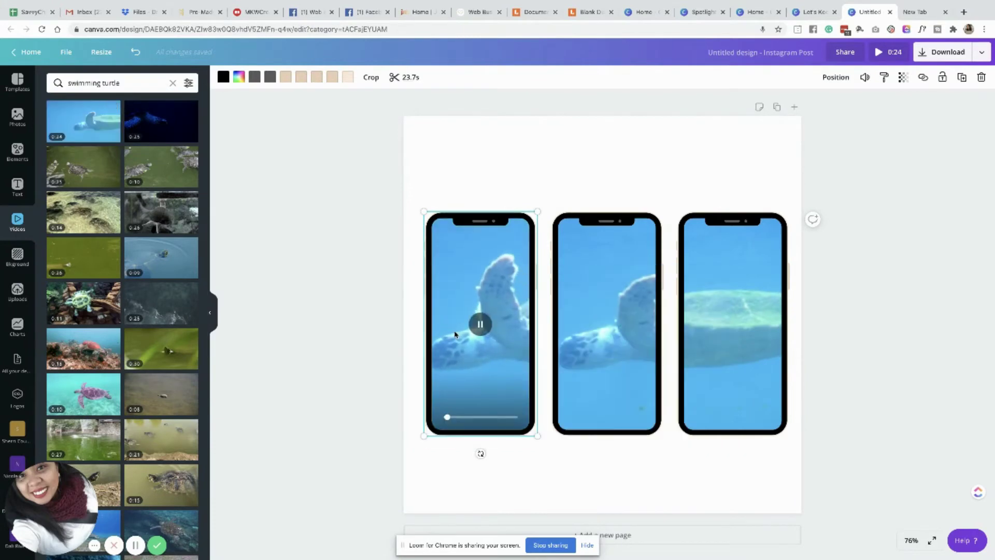
double_click(496, 336)
drag(496, 337, 651, 333)
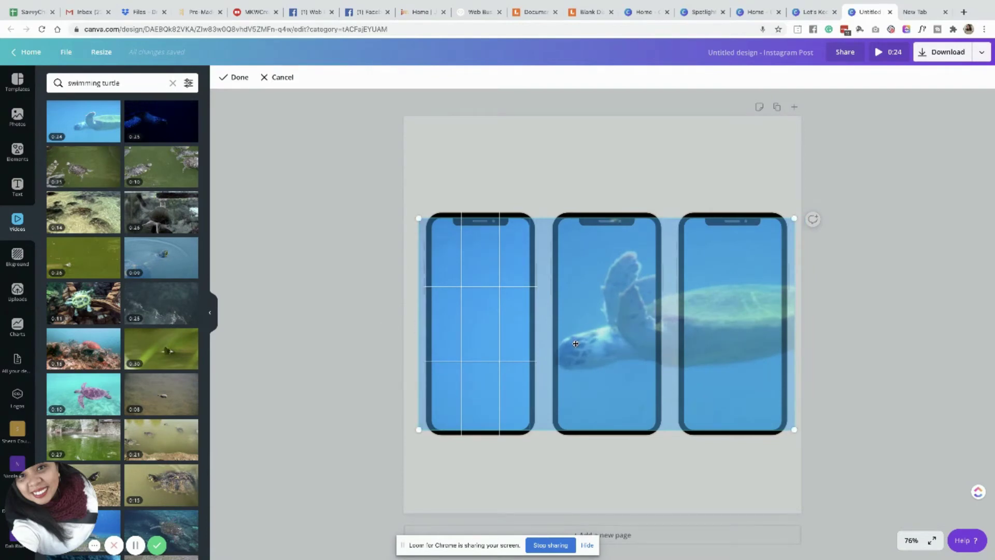
click(304, 289)
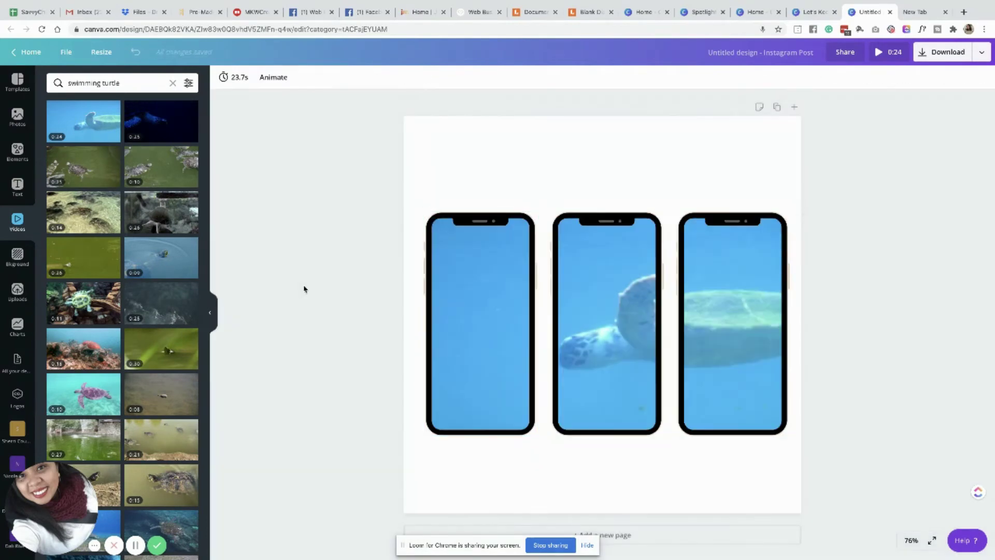
Step: Check each phone's turtle video in turn, playing the middle one, then deselect all
click(460, 324)
key(Tab)
key(Tab)
click(825, 313)
click(480, 324)
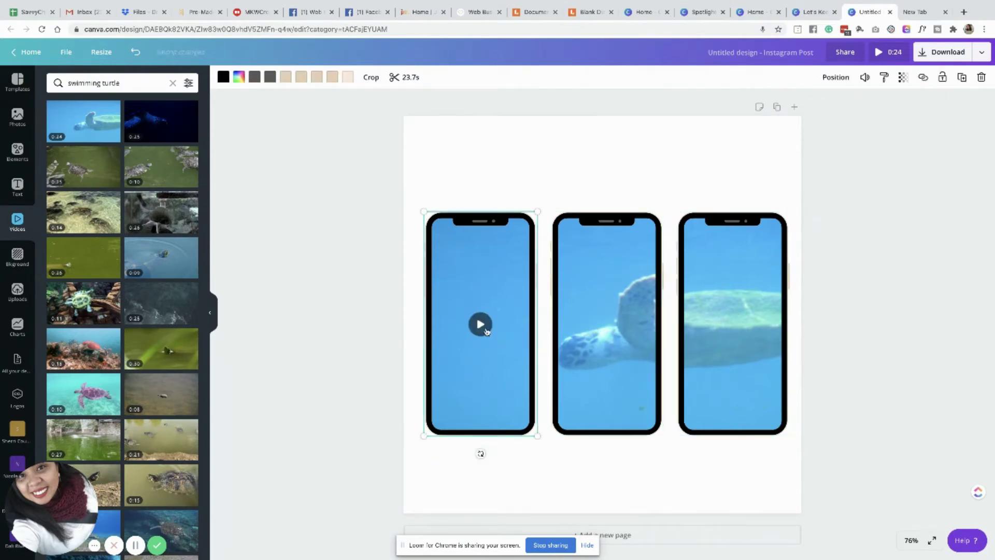
click(607, 325)
key(Tab)
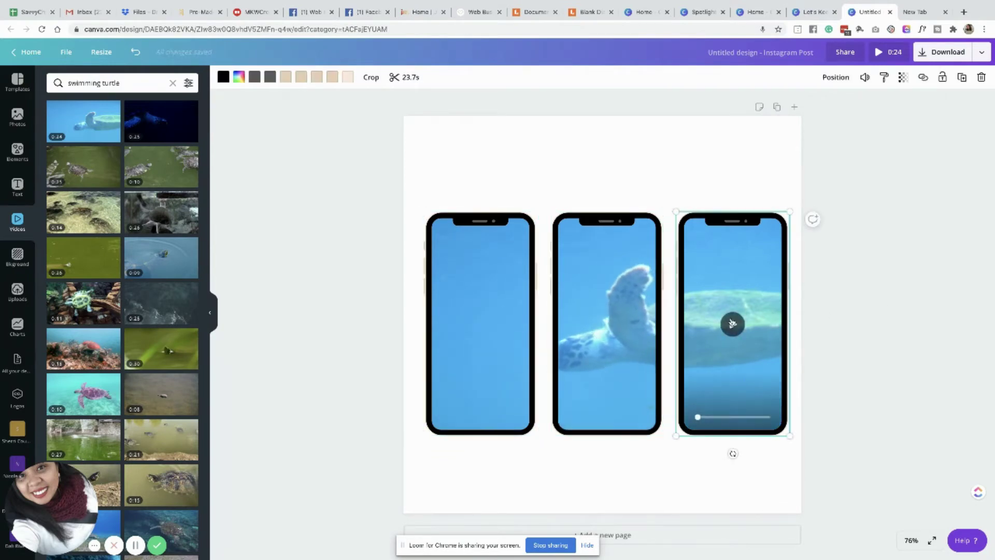
click(884, 319)
Step: Preview the design full-screen, then select the three phones together and clear the selection
click(877, 52)
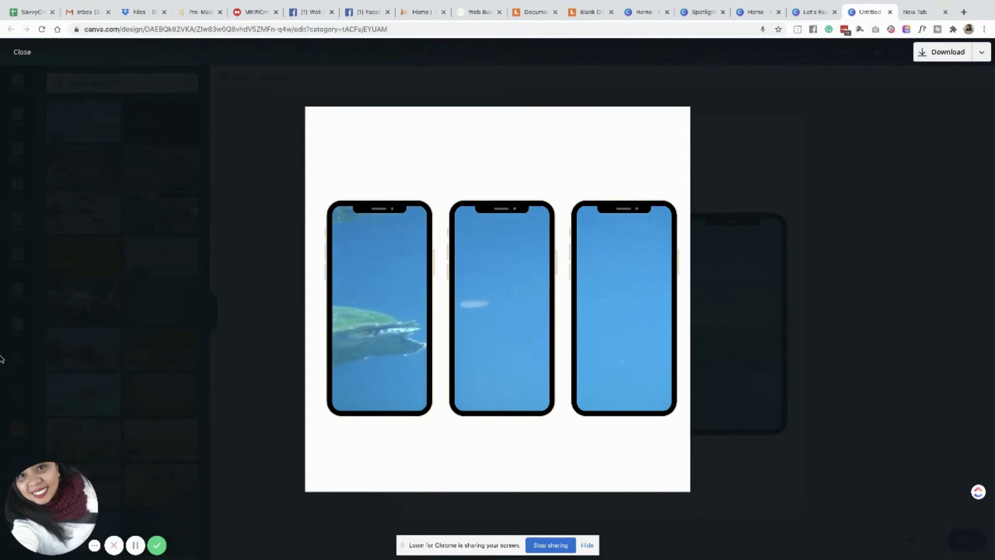
click(24, 52)
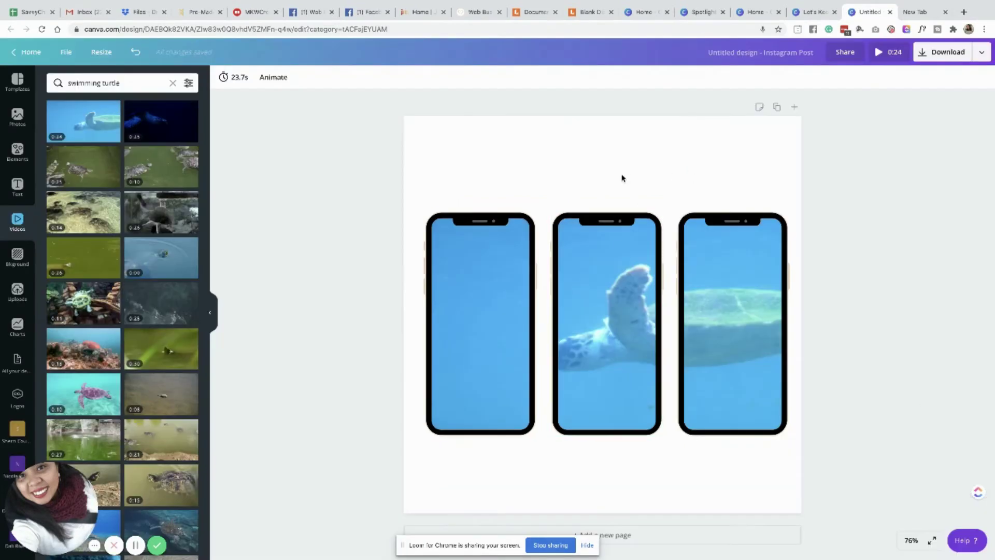
click(486, 271)
shift+click(593, 271)
shift+click(678, 271)
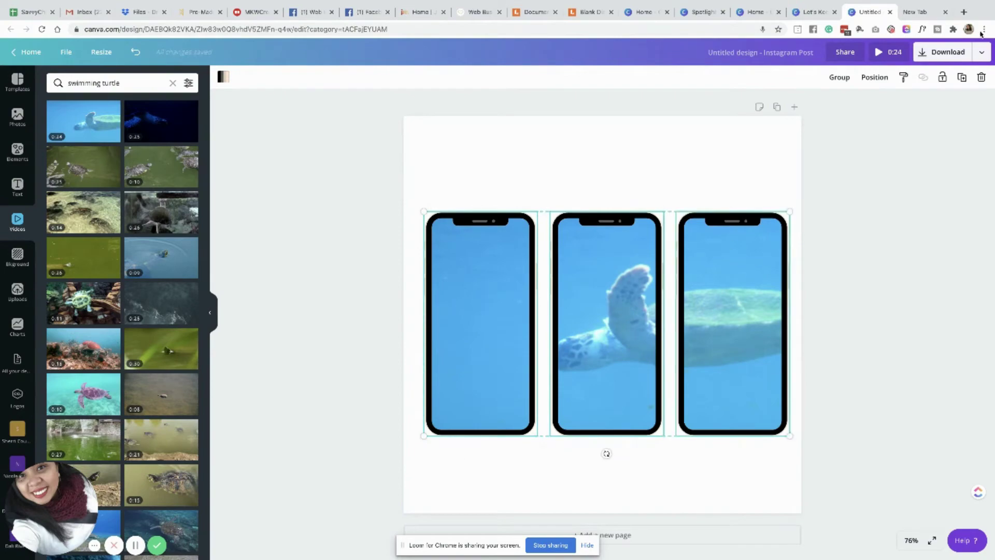
click(941, 227)
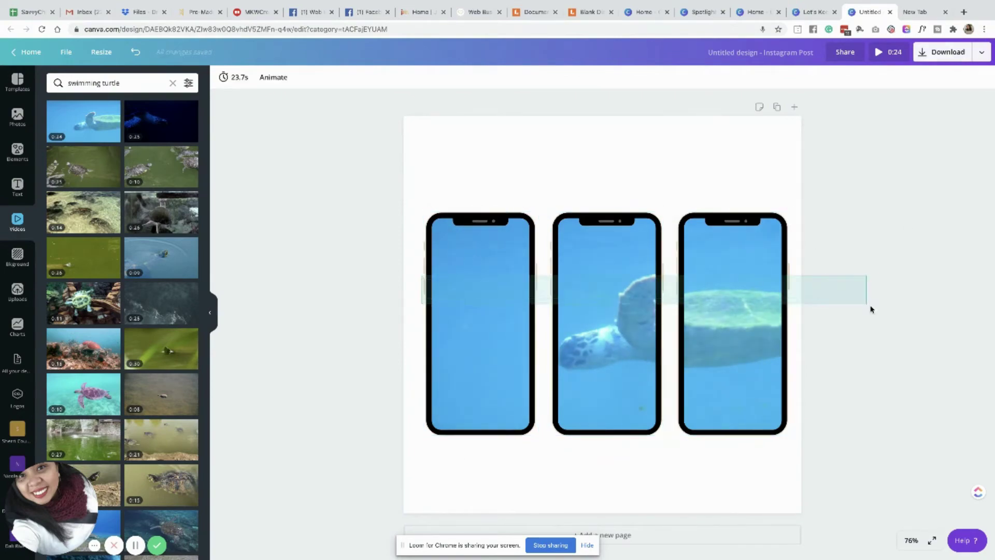
Step: Restore the editor window and return to the 'phone' Elements results
key(ctrl+Right)
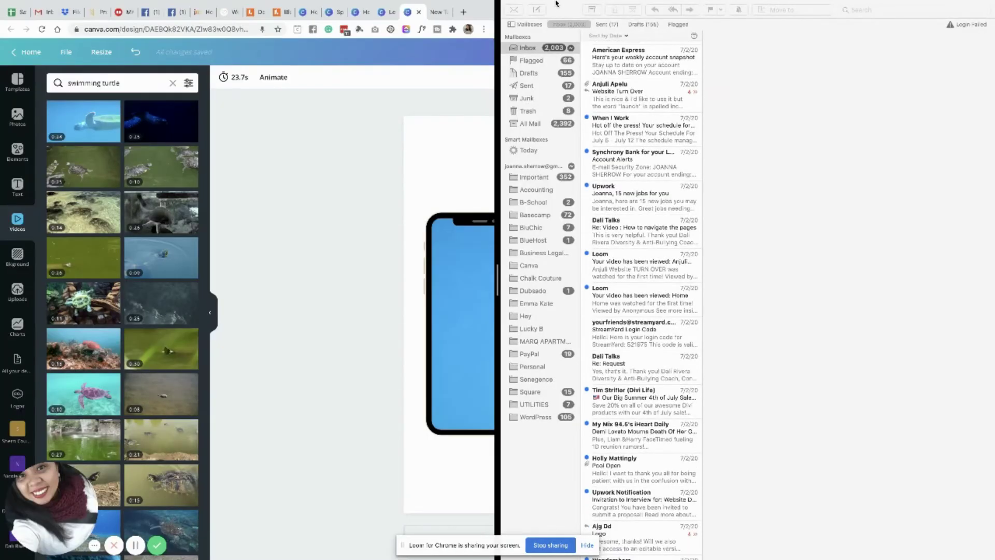
click(509, 15)
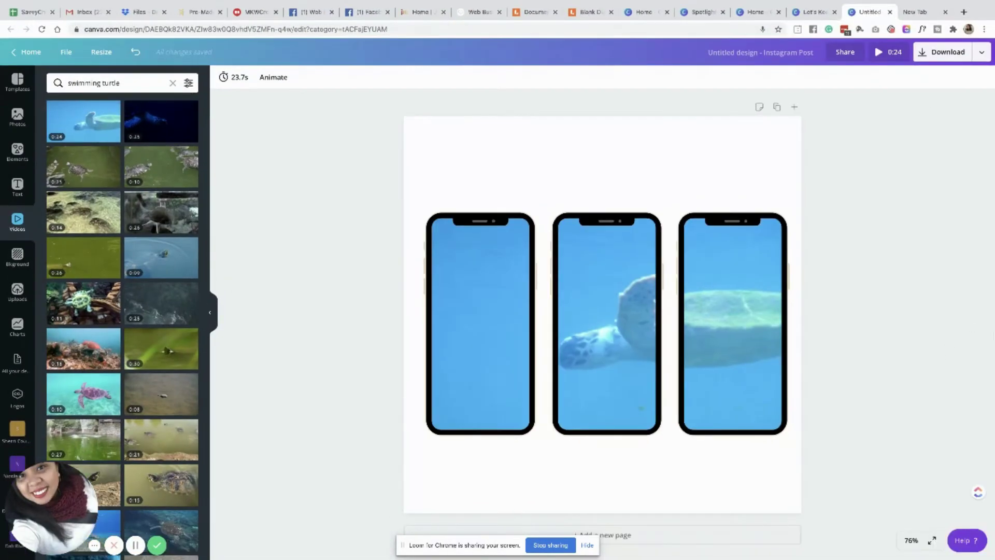
click(18, 151)
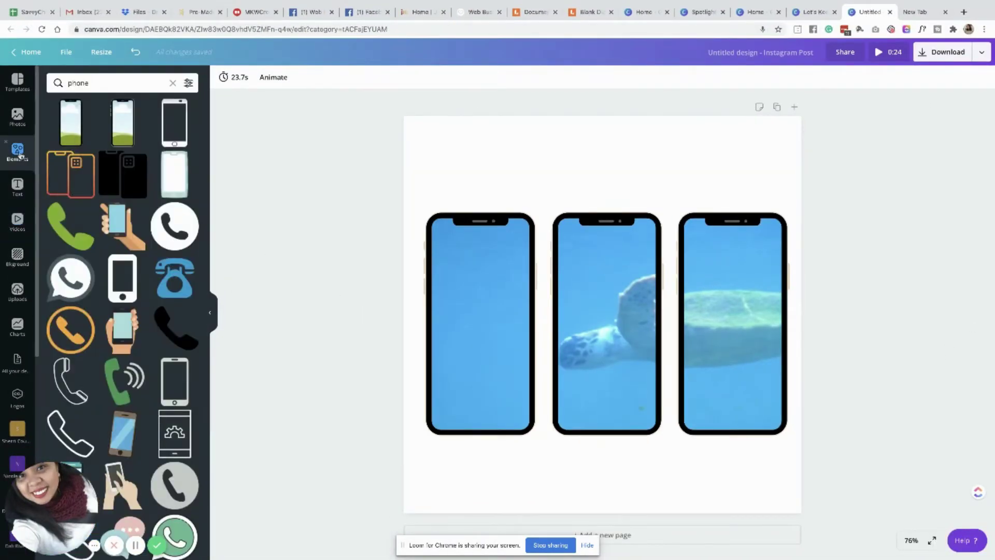
Step: Search photos for 'beach' and set the starfish-and-shells photo as the page background
click(19, 119)
click(80, 83)
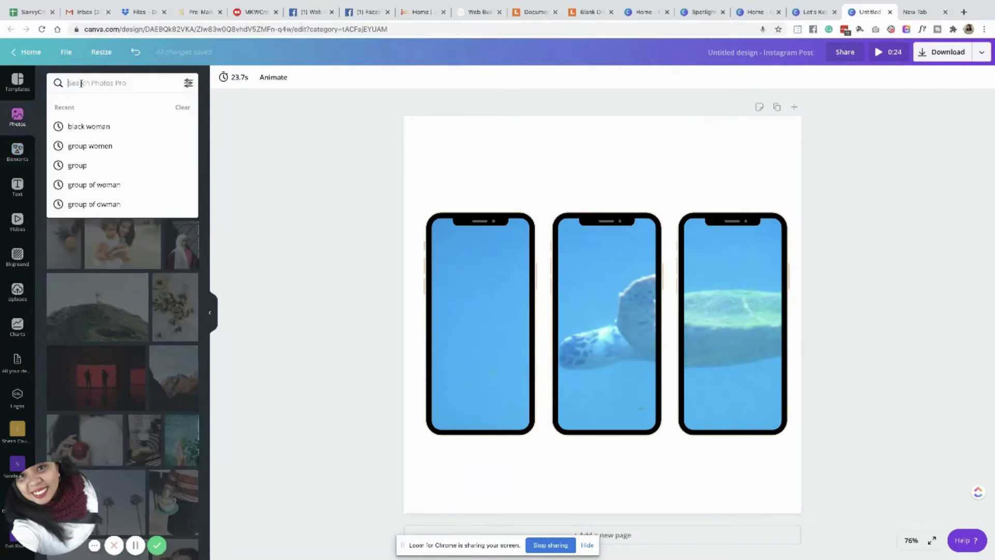
text(beach)
key(Return)
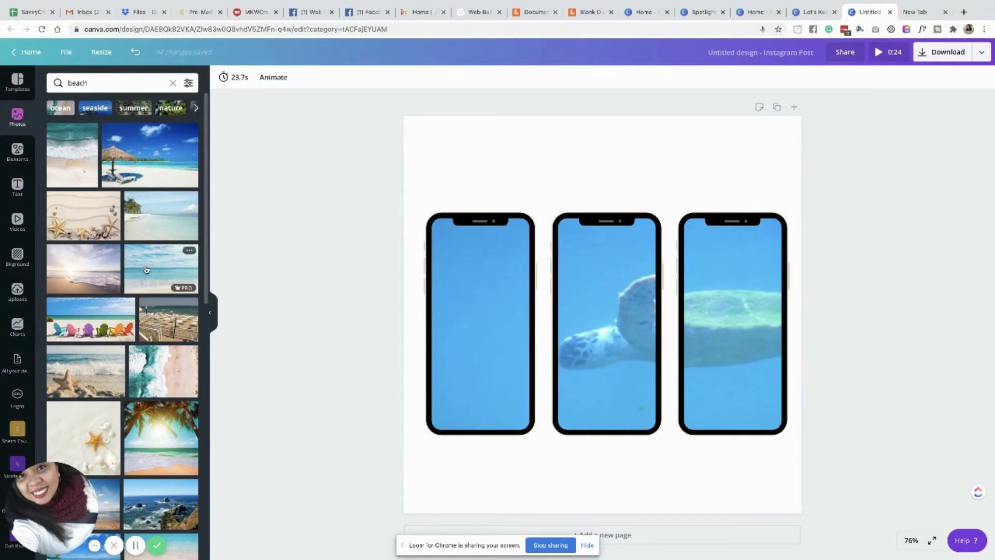
drag(83, 437, 447, 494)
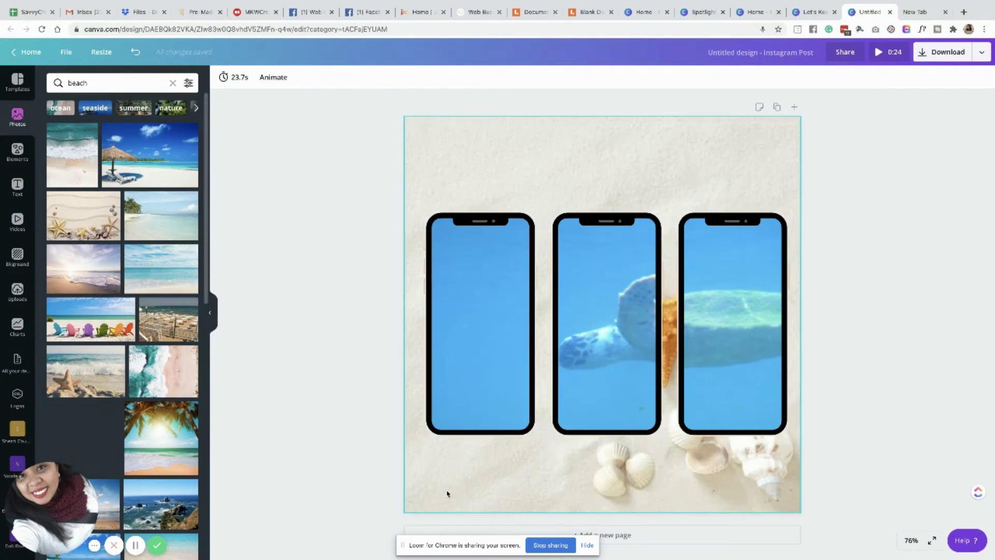
double_click(724, 472)
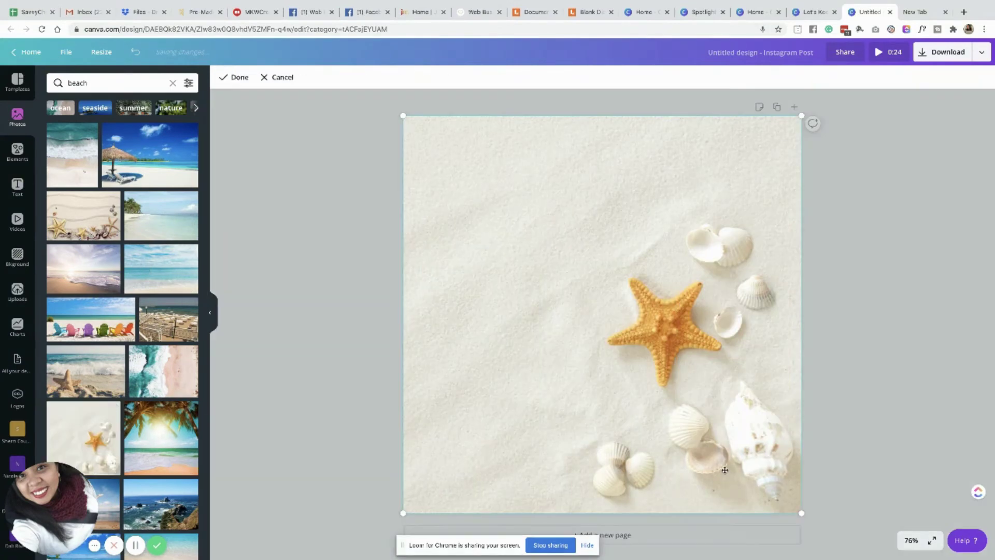
Step: Swap in the sunset beach photo as background, then delete the background photo entirely
drag(83, 269, 433, 463)
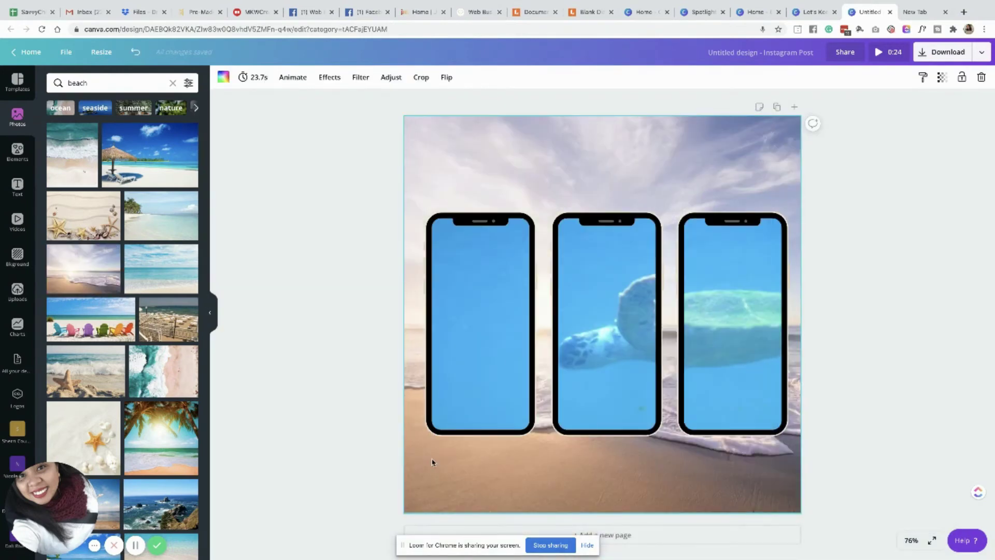
scroll(190, 399, down, 5)
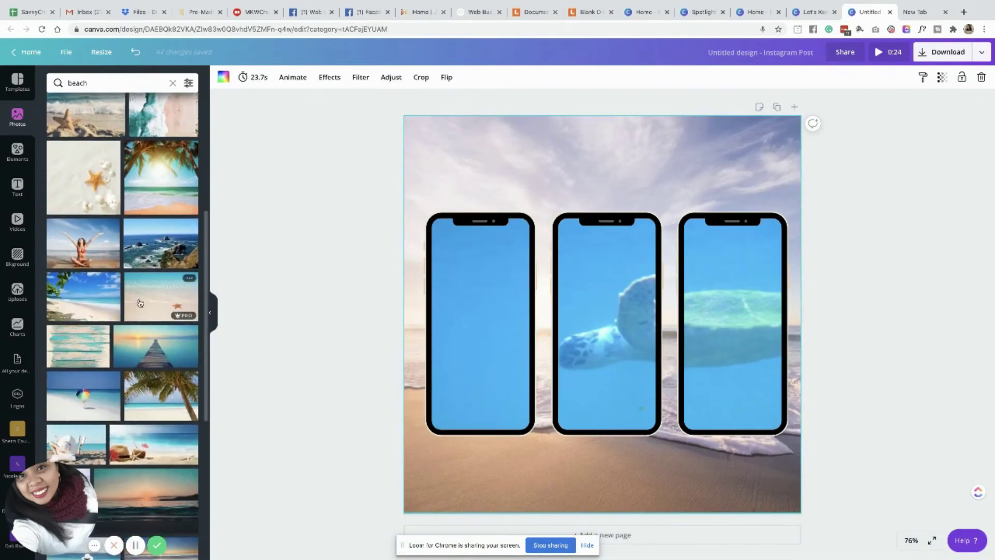
scroll(123, 345, down, 10)
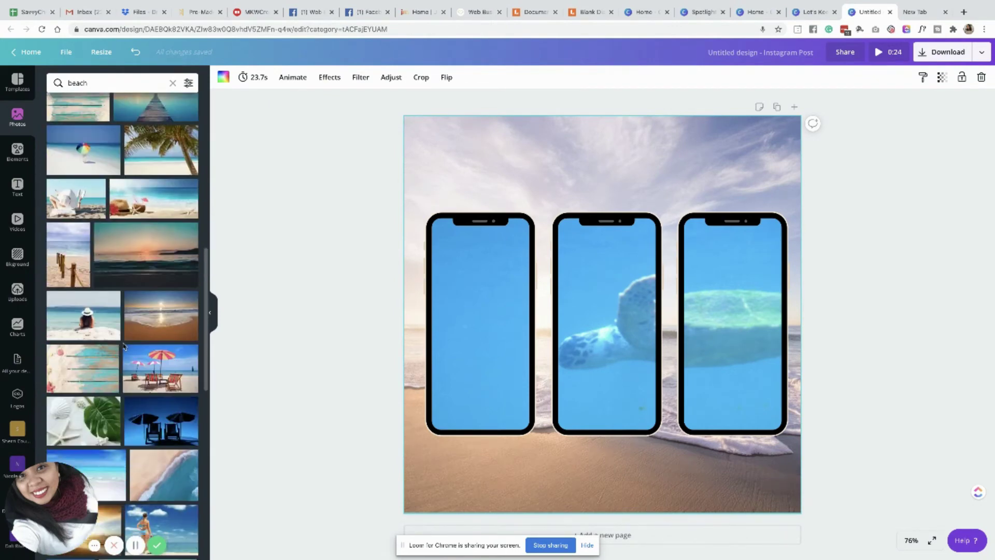
scroll(123, 345, down, 3)
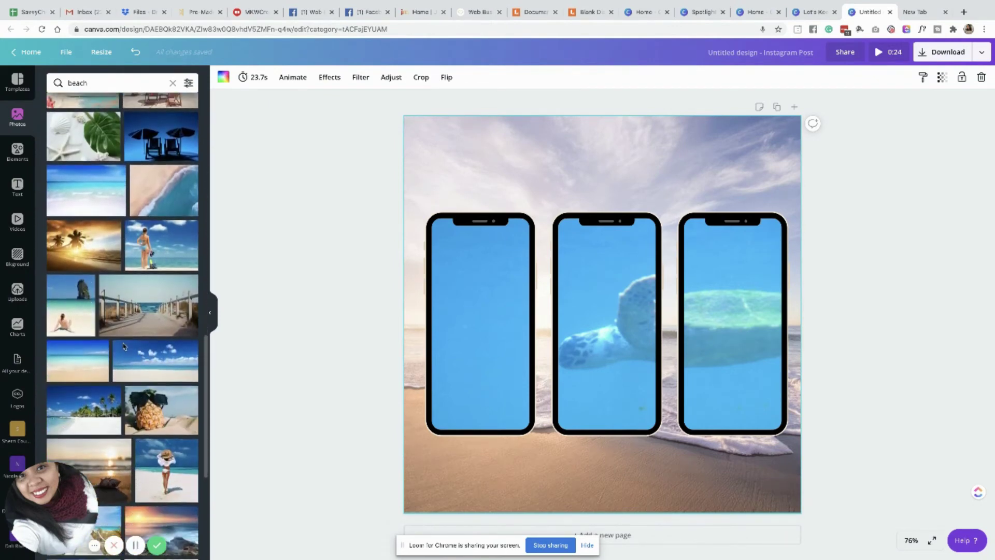
scroll(124, 346, down, 6)
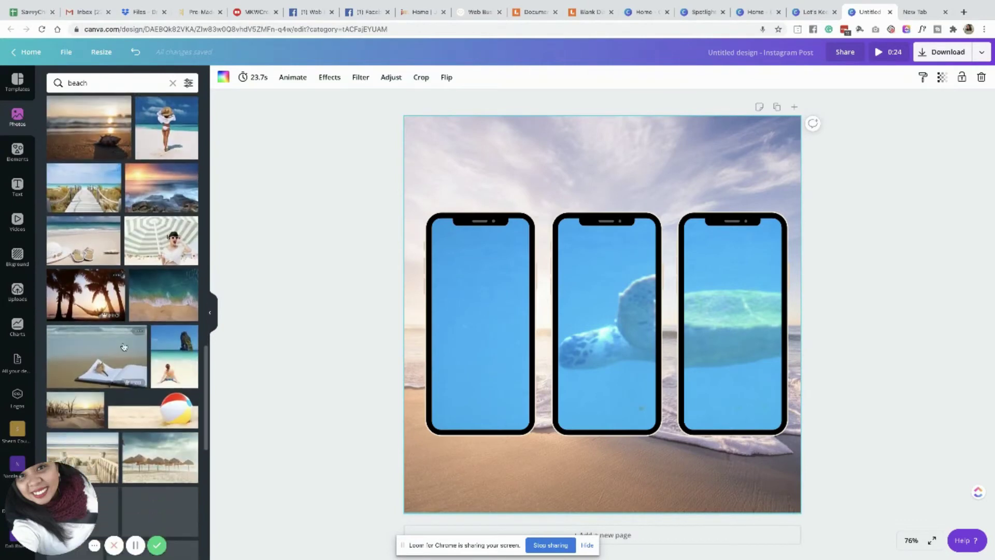
scroll(123, 346, up, 3)
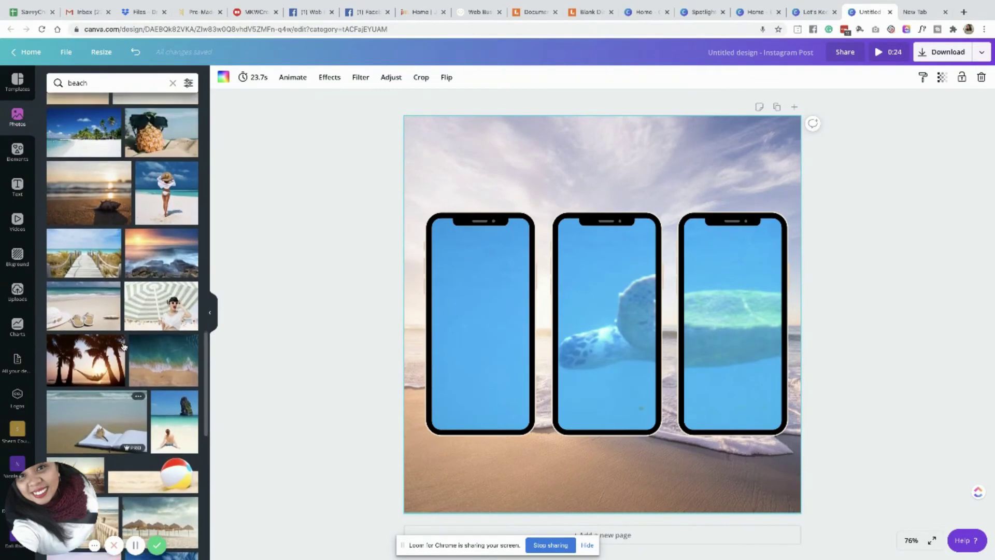
key(Delete)
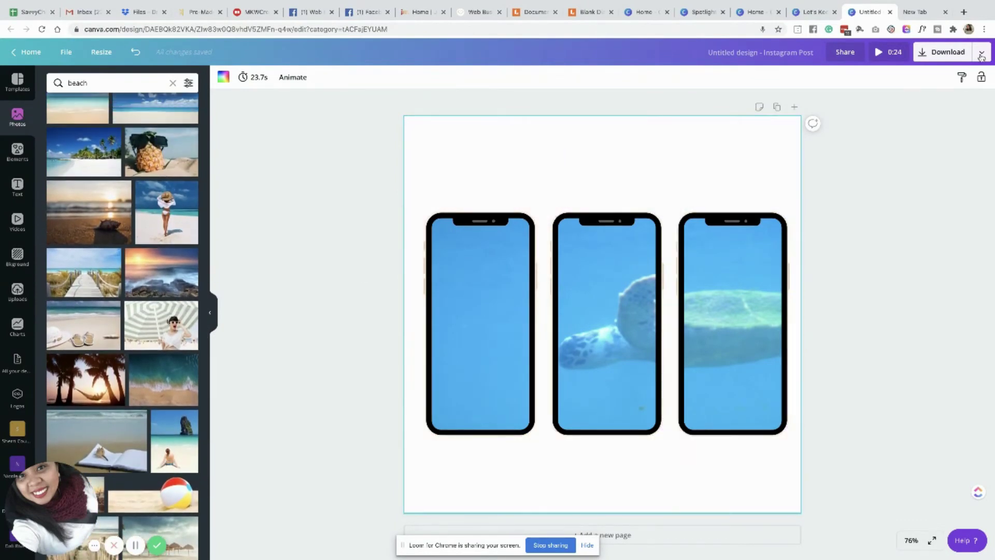
Step: Add a heading at the top of the page reading 'Let's Keep Swimming'
click(17, 187)
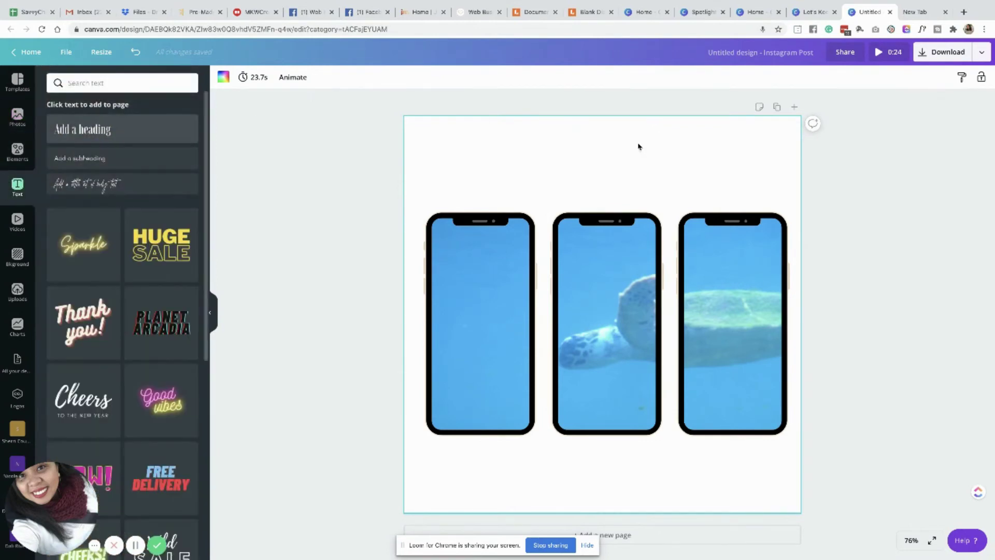
click(83, 129)
drag(612, 298, 613, 158)
key(BackSpace)
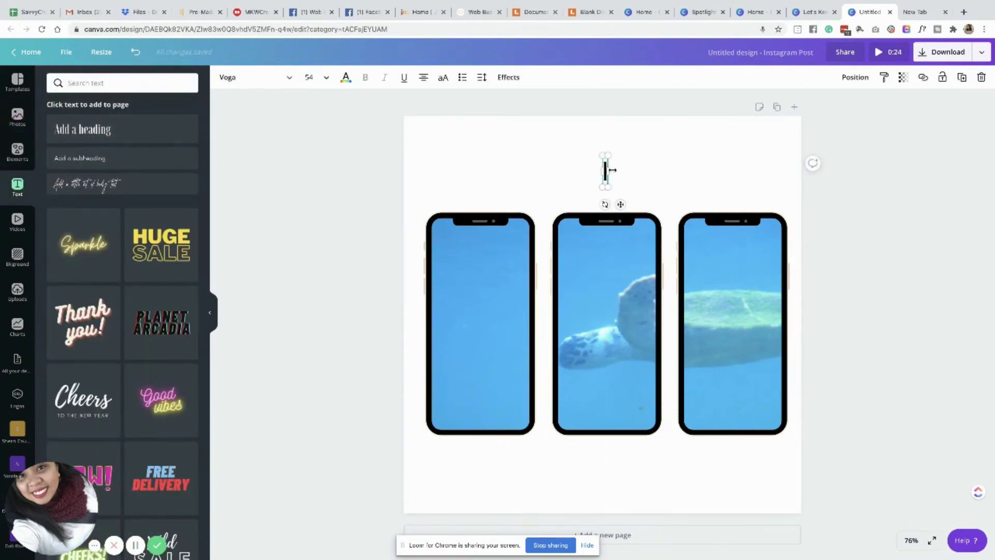
text(Let's K)
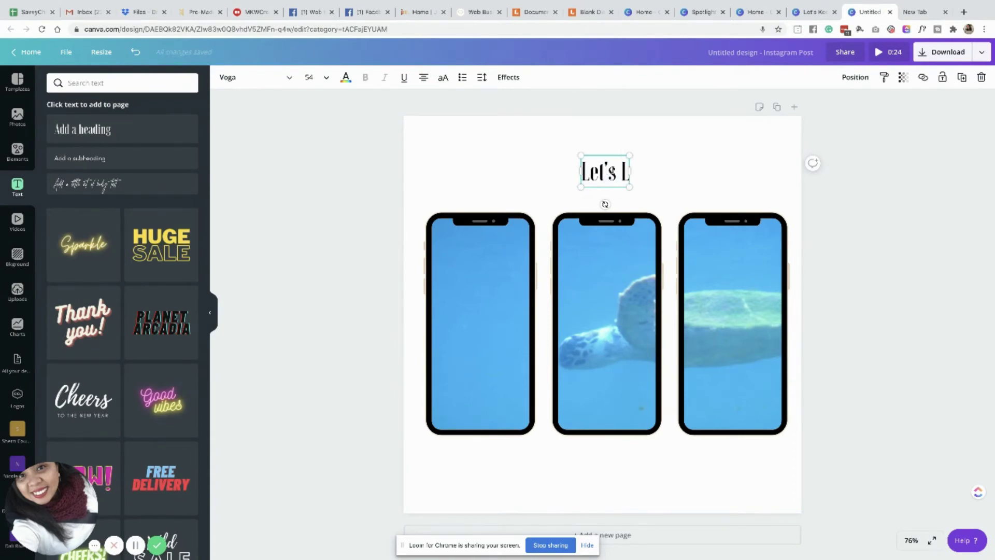
text(eep Swiming)
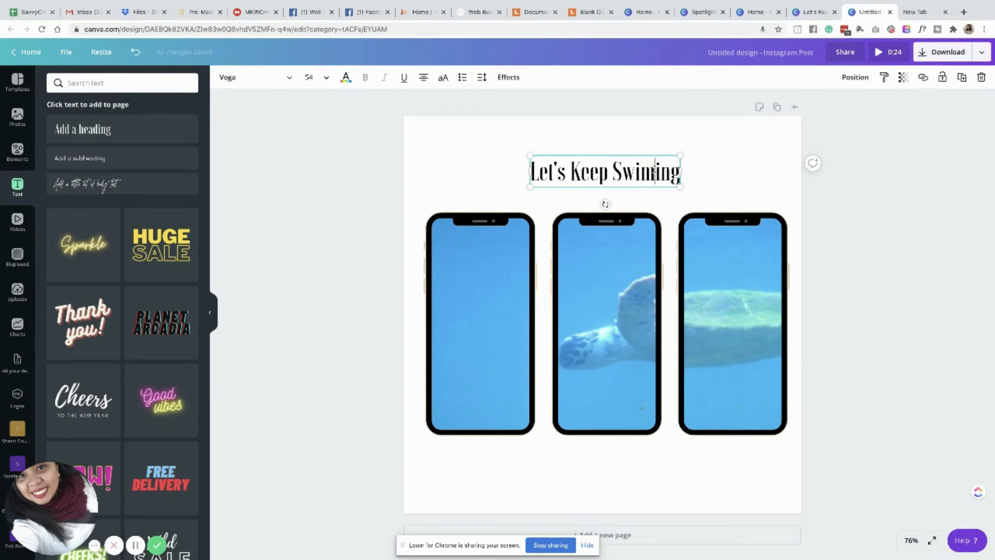
click(653, 171)
text(m)
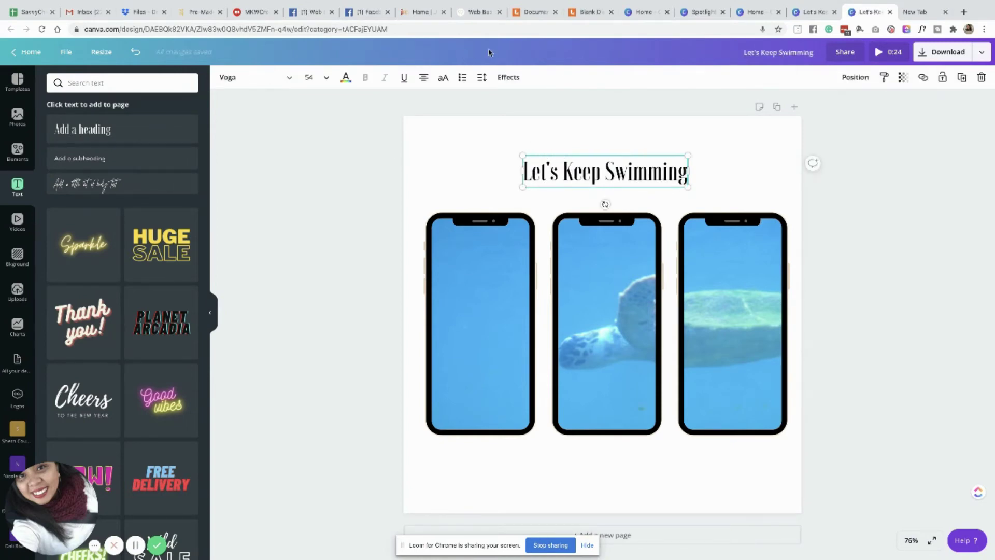
Step: Give the heading the Lift effect, enlarge it to about 70, and centre it above the phones
click(509, 77)
click(168, 109)
drag(688, 187, 734, 194)
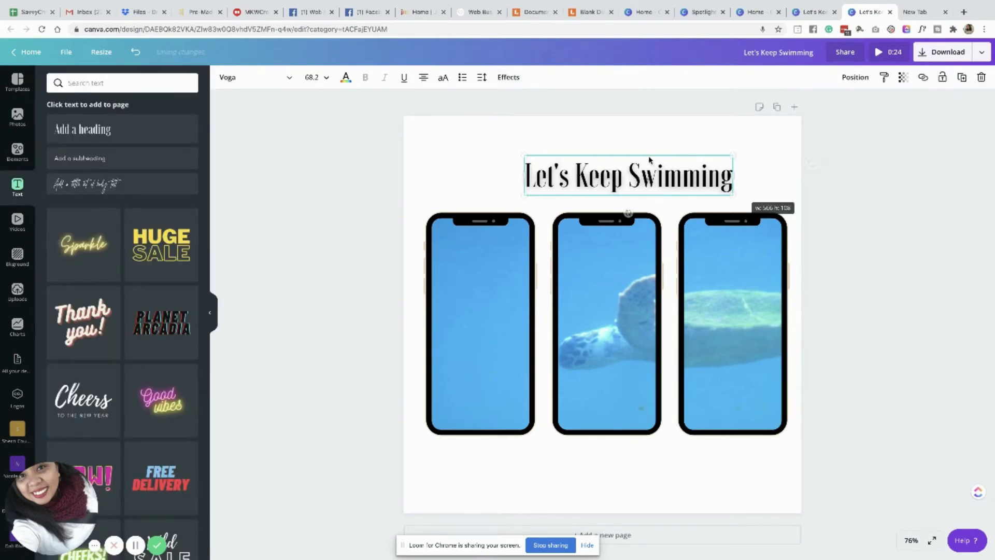
drag(648, 172, 630, 167)
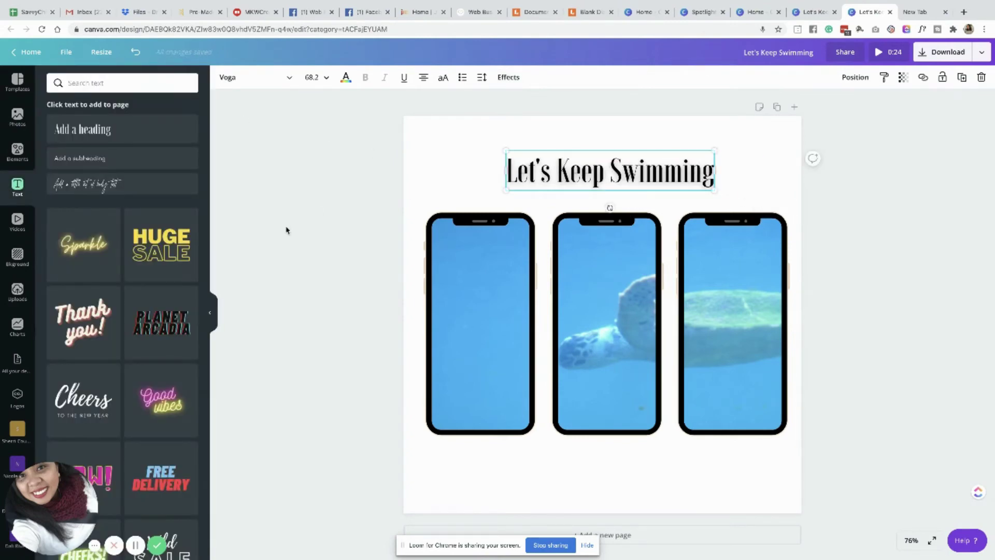
click(446, 253)
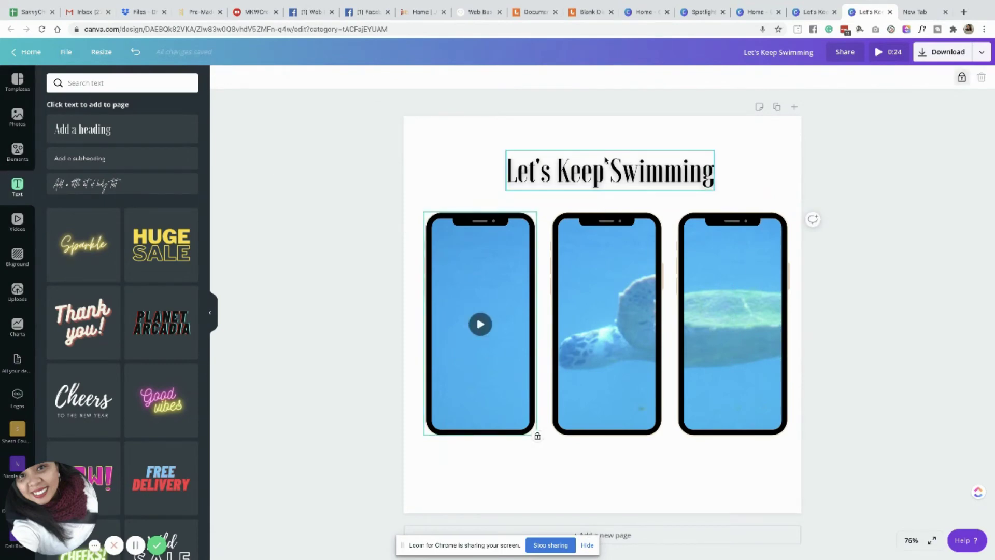
drag(605, 158, 610, 158)
click(382, 190)
click(17, 117)
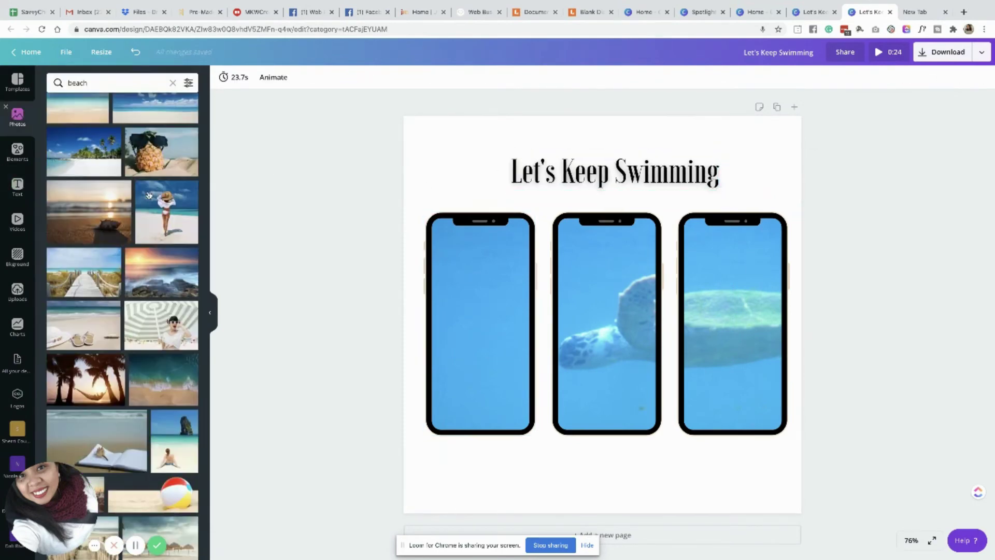
Step: Search Elements for 'sea shell' and place a blue swirl shell in the bottom-left corner
click(17, 151)
click(76, 83)
text(sea s)
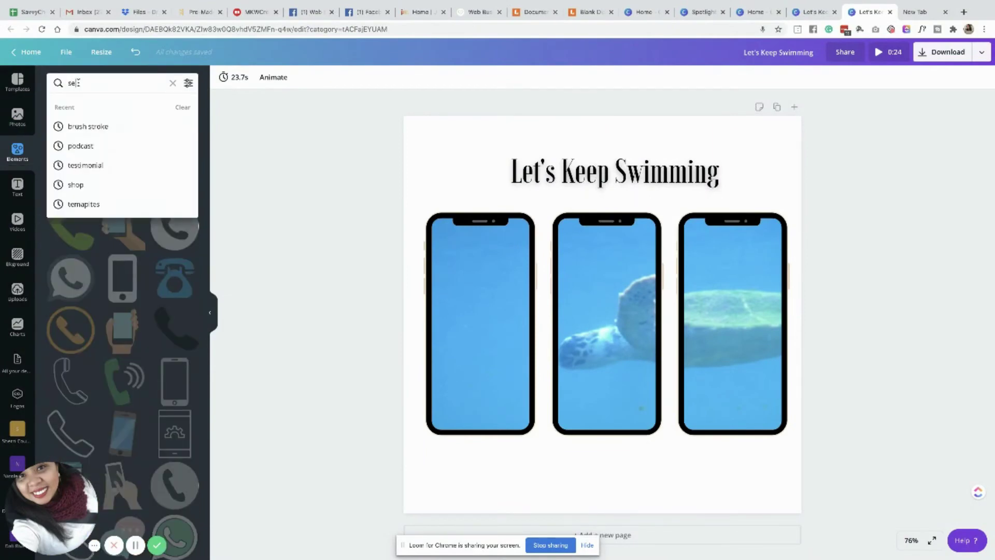
text(he)
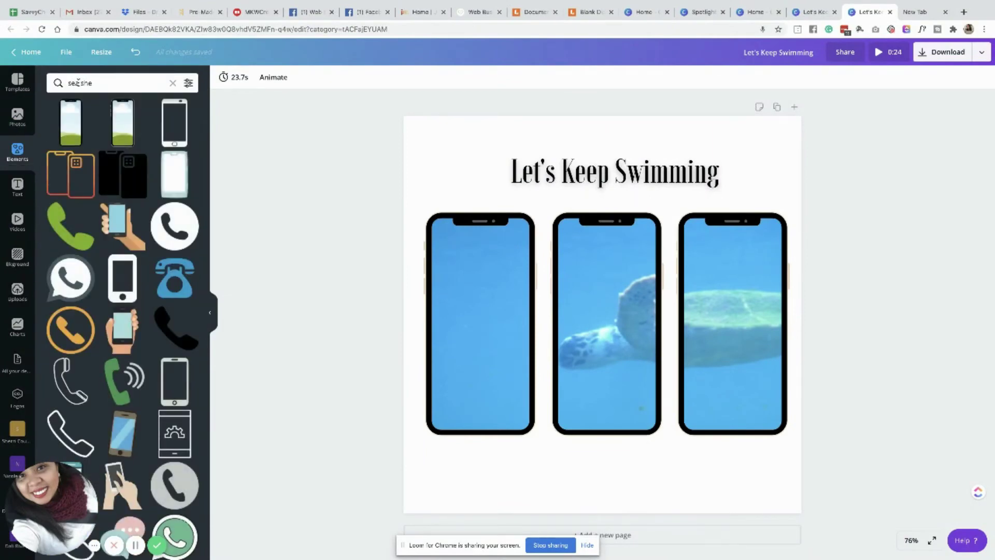
text(ll)
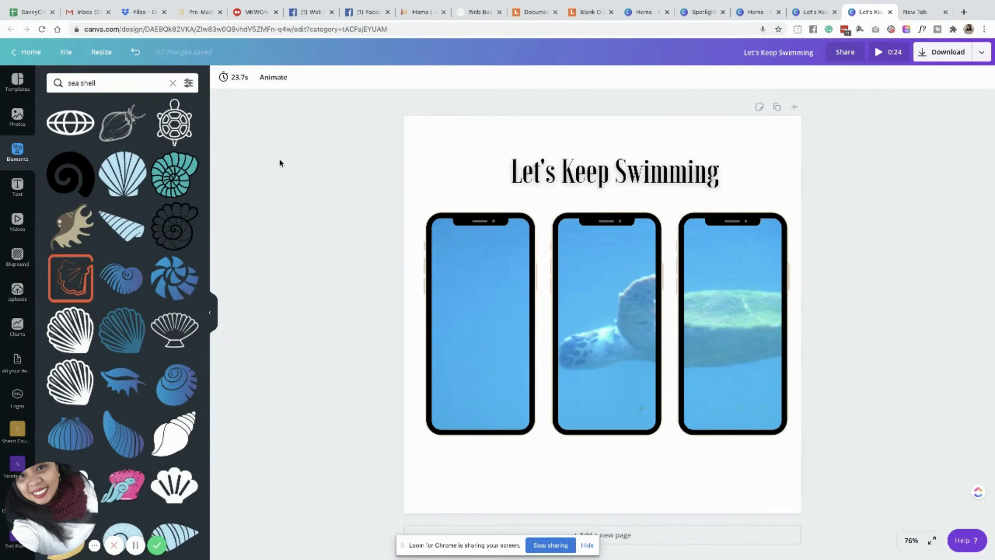
drag(173, 288, 501, 433)
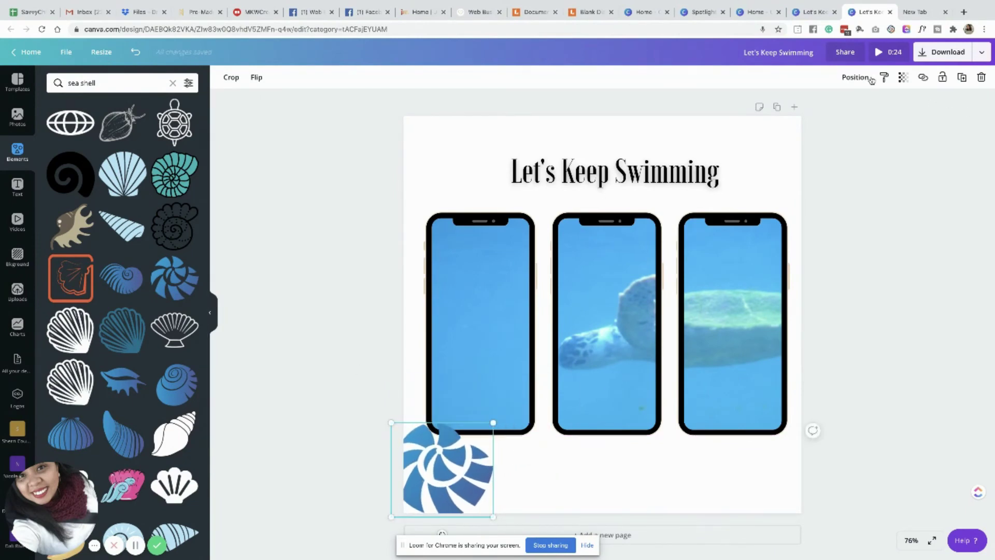
Step: Add a second blue shell and position it in the bottom-right corner
click(855, 77)
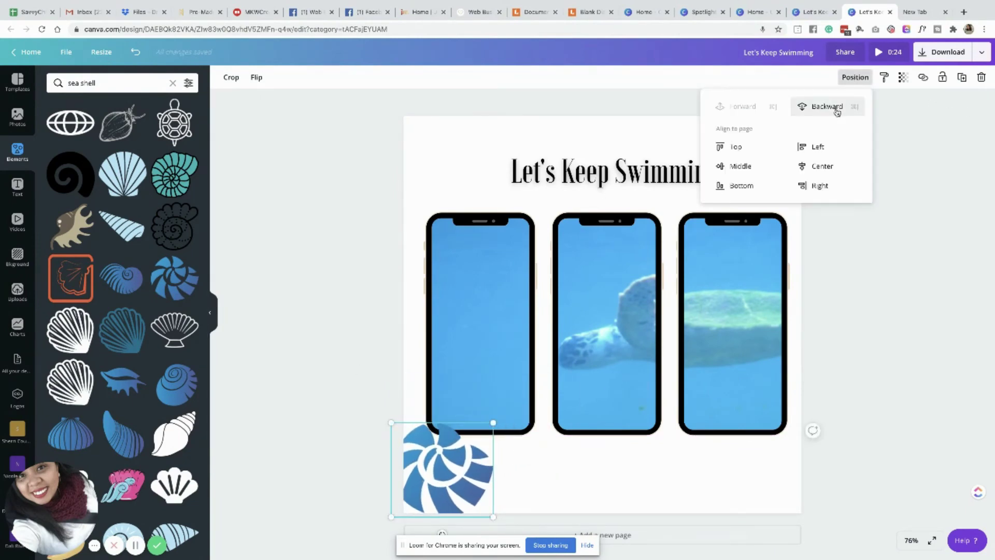
click(130, 283)
drag(629, 338, 794, 493)
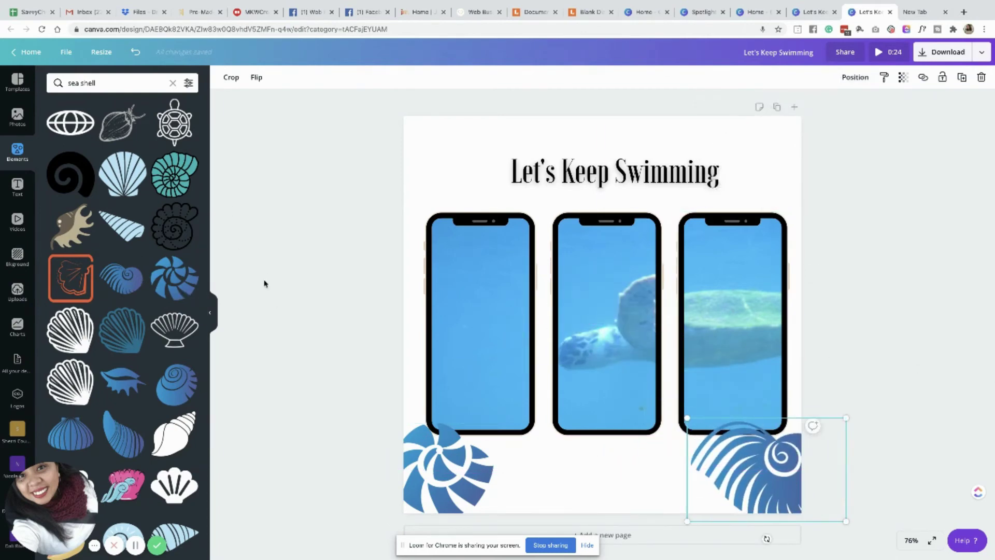
scroll(155, 357, down, 6)
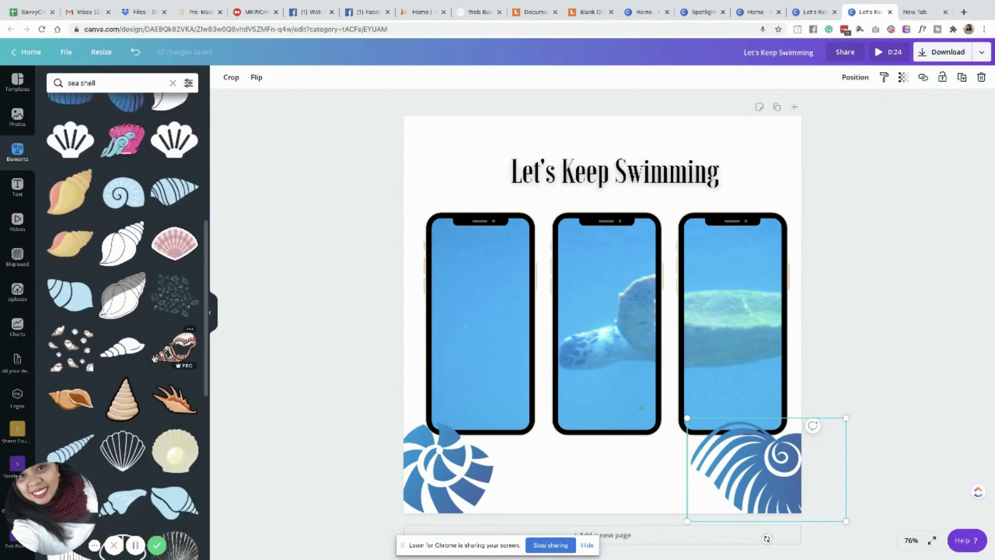
scroll(155, 358, down, 8)
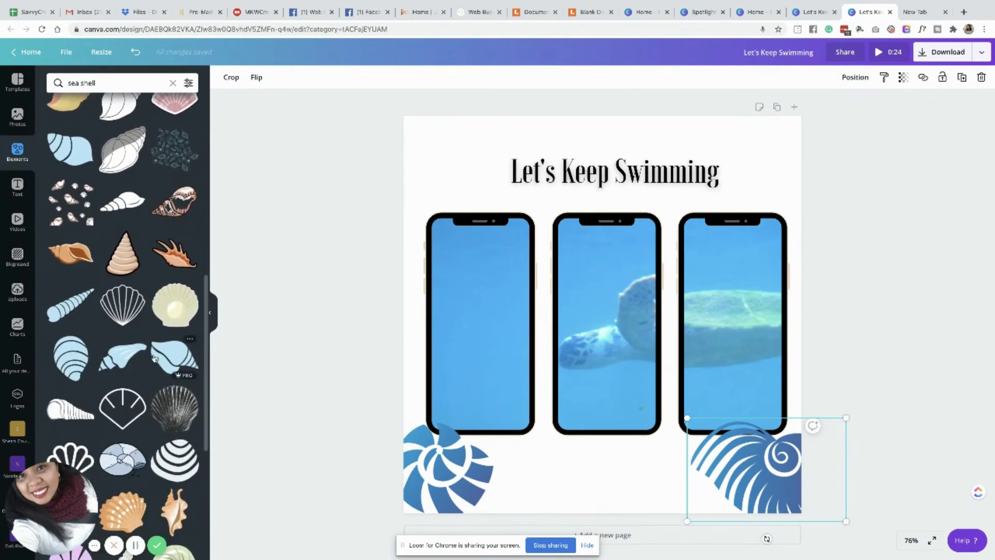